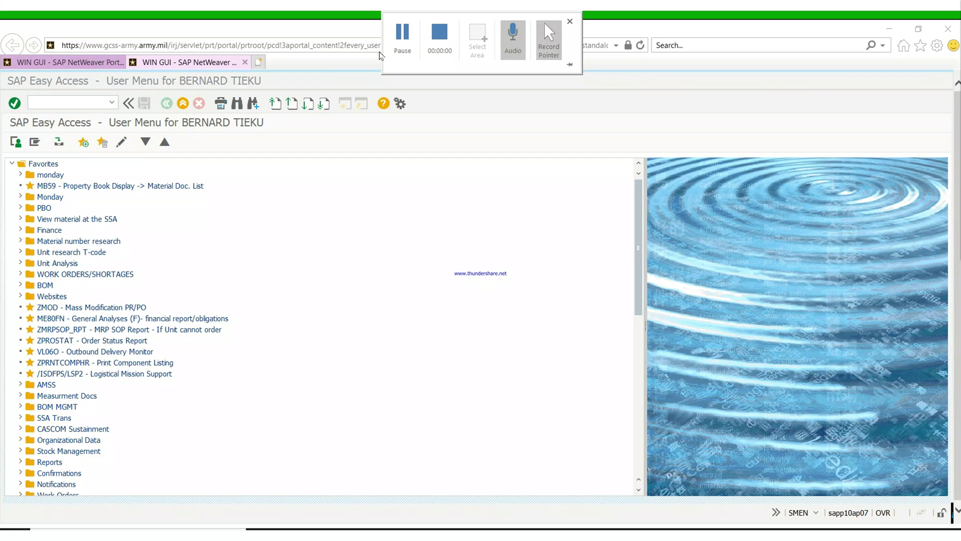
{"action": "mouse_move", "coordinate": [201, 520]}
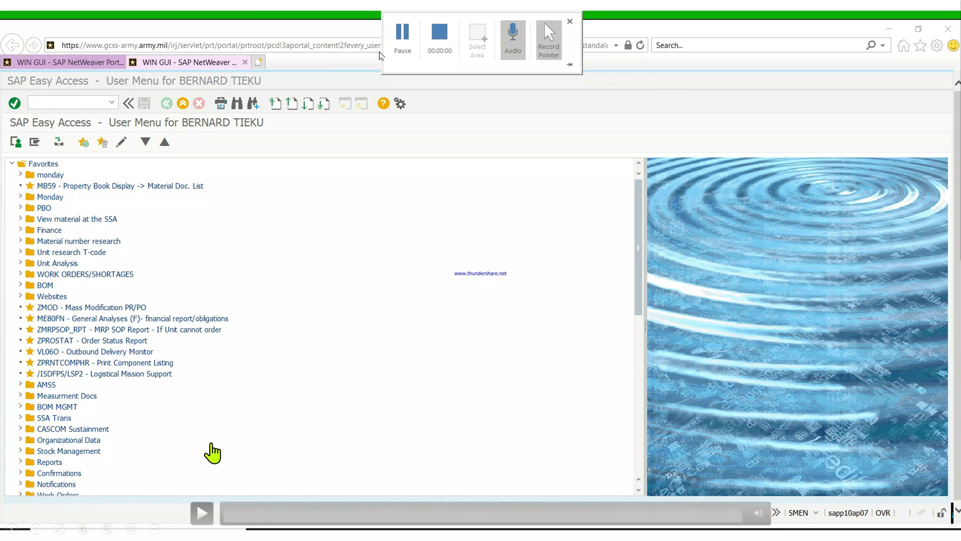
{"action": "left_click", "coordinate": [201, 520]}
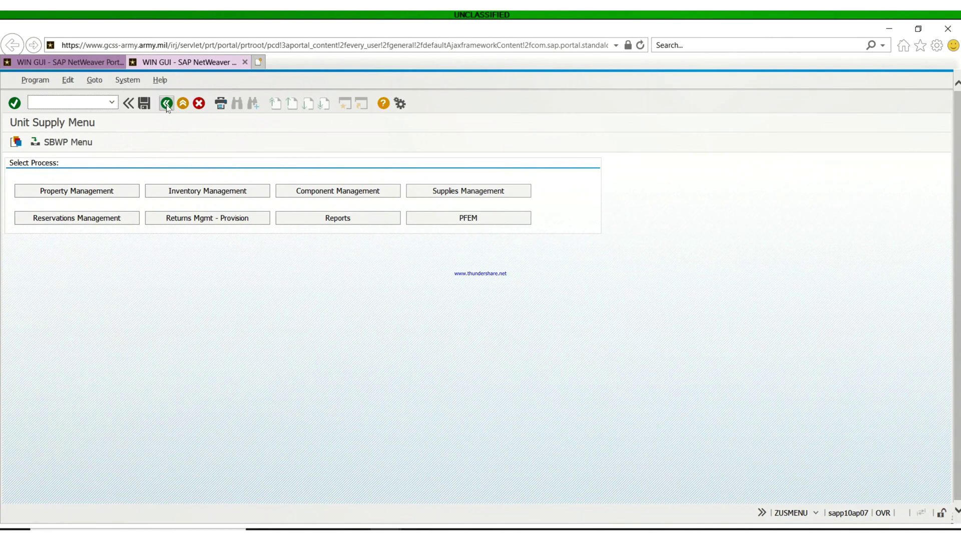
Step: Return to the SAP Easy Access user menu and open the ZUSMENU Unit Supply Menu from the favorites
{"action": "left_click", "coordinate": [167, 104]}
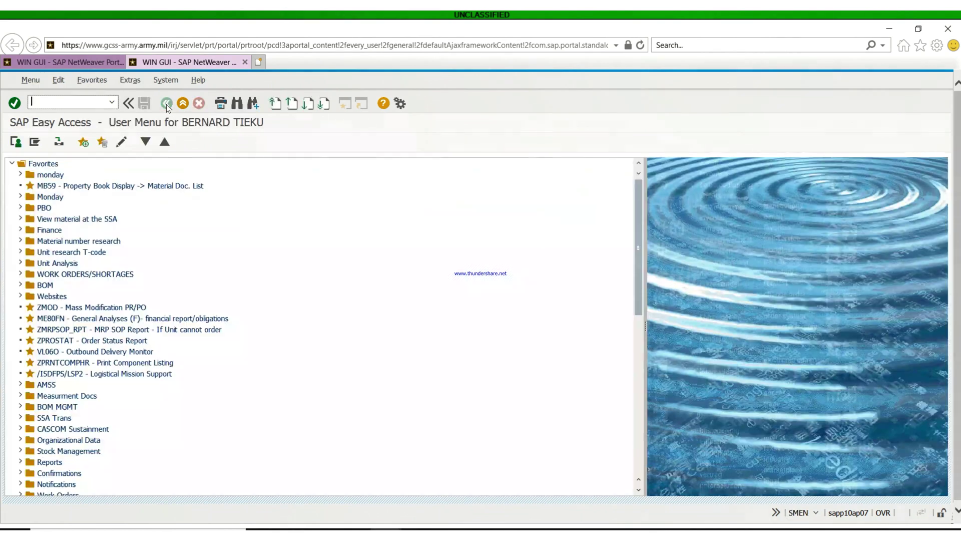
{"action": "scroll", "coordinate": [75, 289], "scroll_direction": "down", "scroll_amount": 3}
{"action": "scroll", "coordinate": [75, 289], "scroll_direction": "down", "scroll_amount": 1}
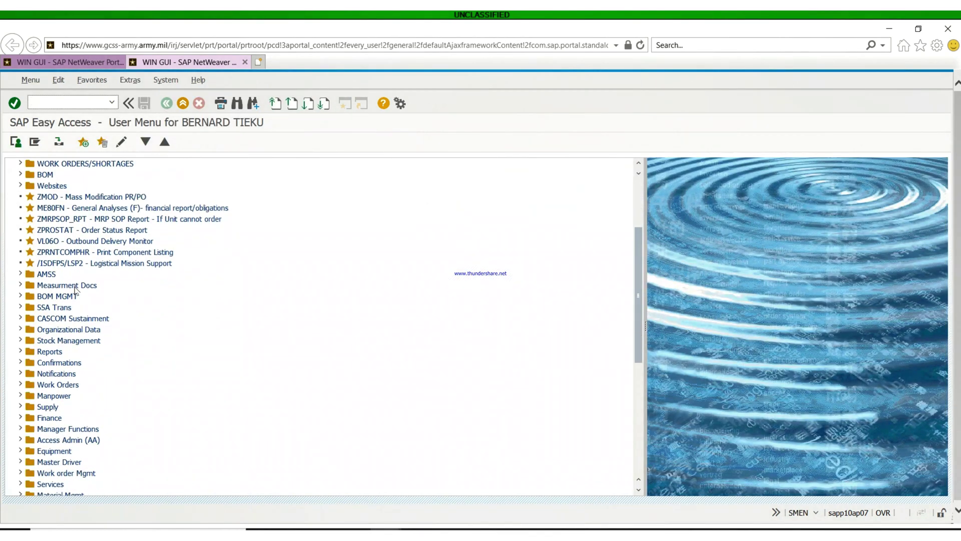
{"action": "scroll", "coordinate": [77, 290], "scroll_direction": "down", "scroll_amount": 3}
{"action": "scroll", "coordinate": [77, 289], "scroll_direction": "down", "scroll_amount": 3}
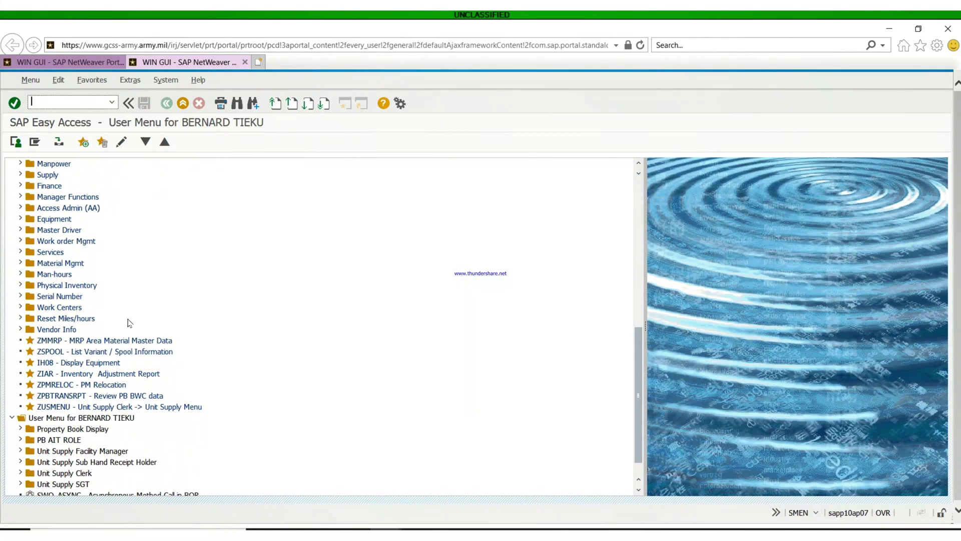
{"action": "double_click", "coordinate": [149, 406]}
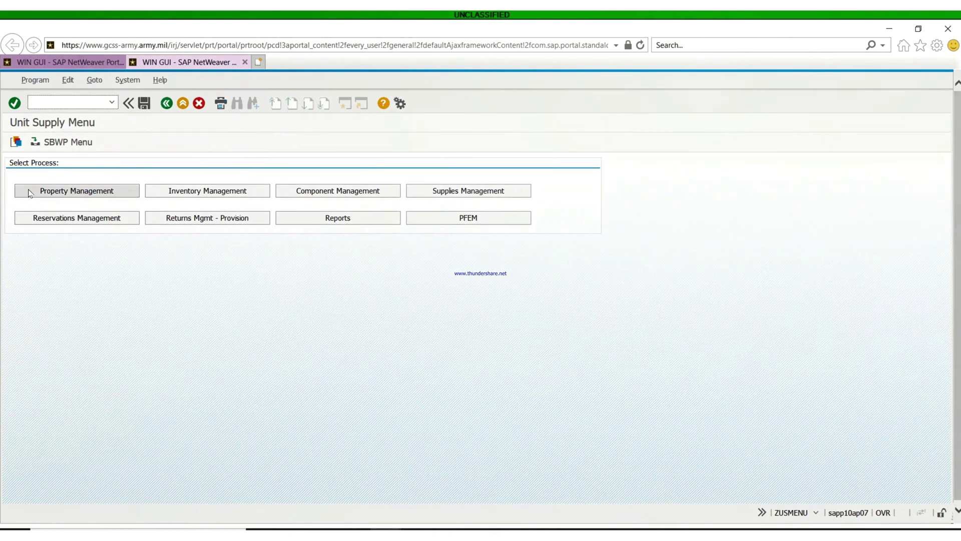
Step: Open the Primary Hand Receipt action under Property Management and set the force element to wh9tc0
{"action": "left_click", "coordinate": [80, 195]}
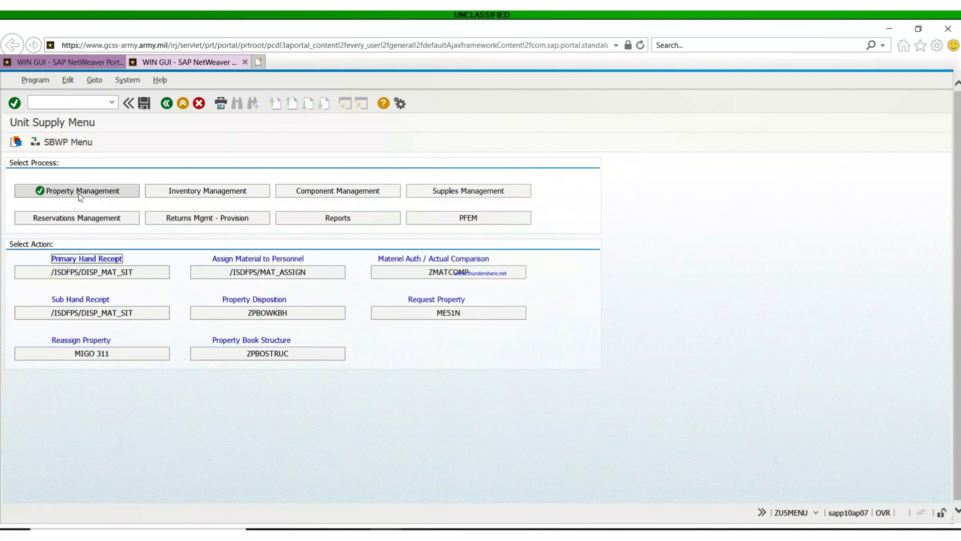
{"action": "left_click", "coordinate": [90, 274]}
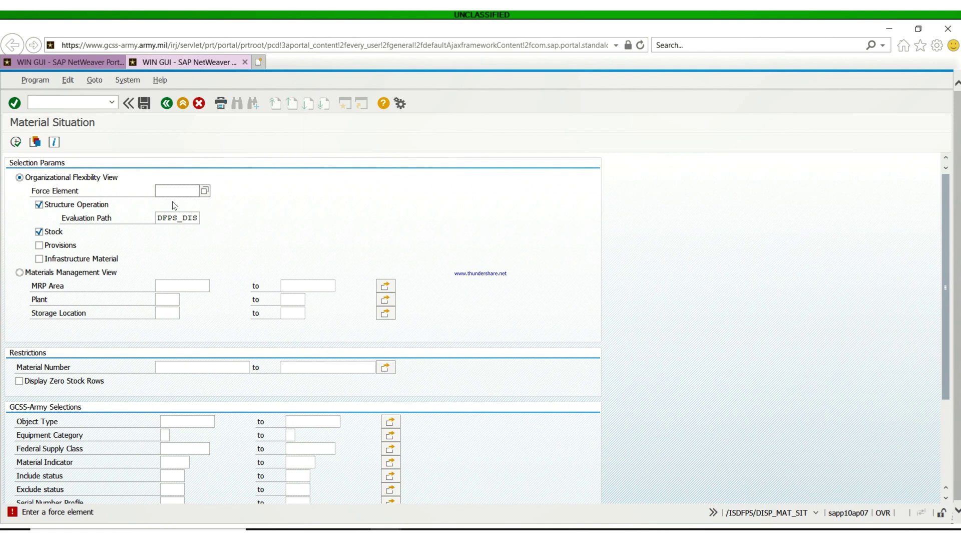
{"action": "type", "text": "w"}
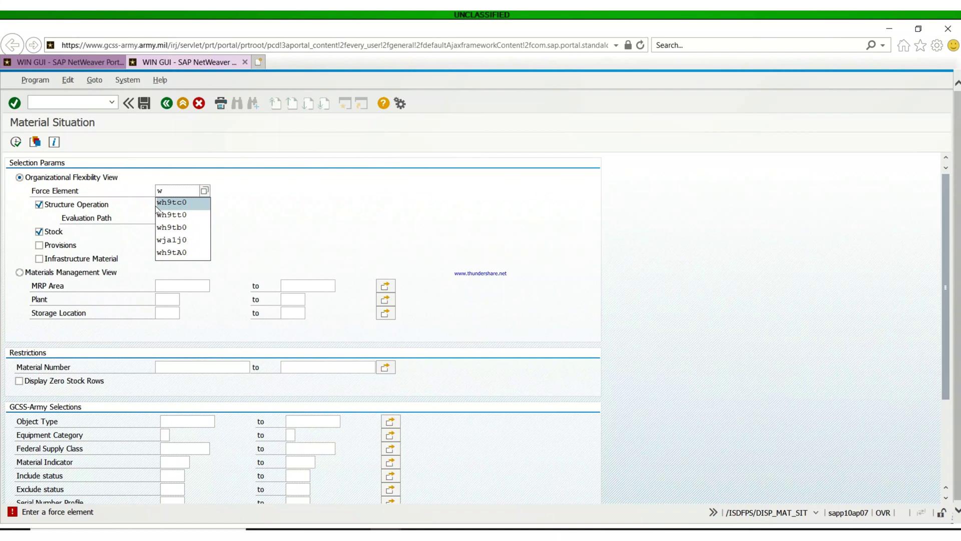
{"action": "type", "text": "h"}
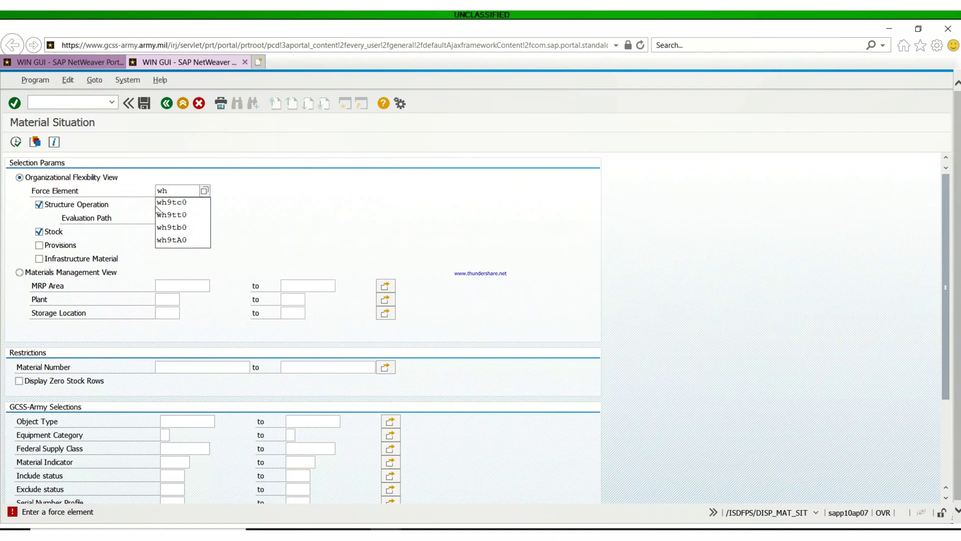
{"action": "type", "text": "9"}
{"action": "left_click", "coordinate": [172, 203]}
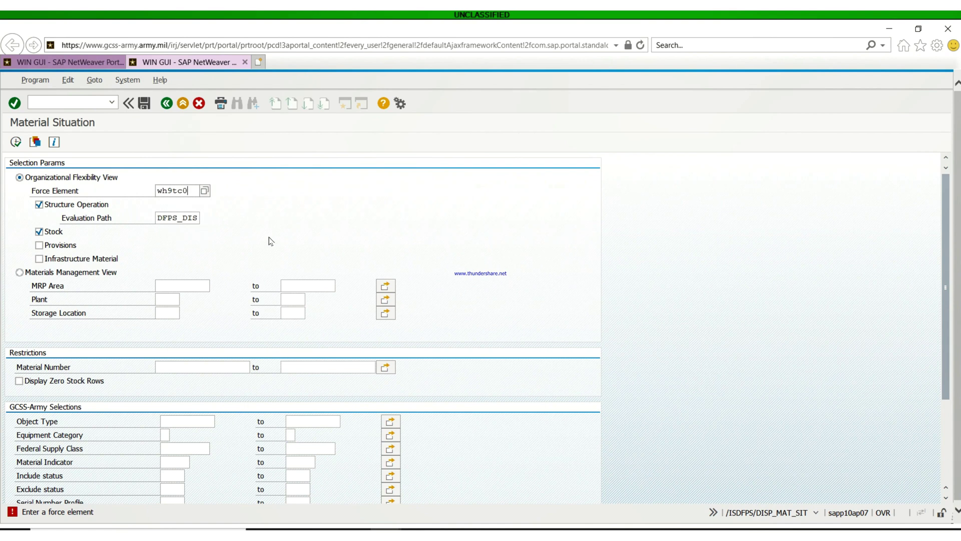
Step: Set the evaluation path to O-O_DOWN, then execute the Material Situation report and look over its rows
{"action": "left_click", "coordinate": [190, 218]}
{"action": "left_click", "coordinate": [205, 219]}
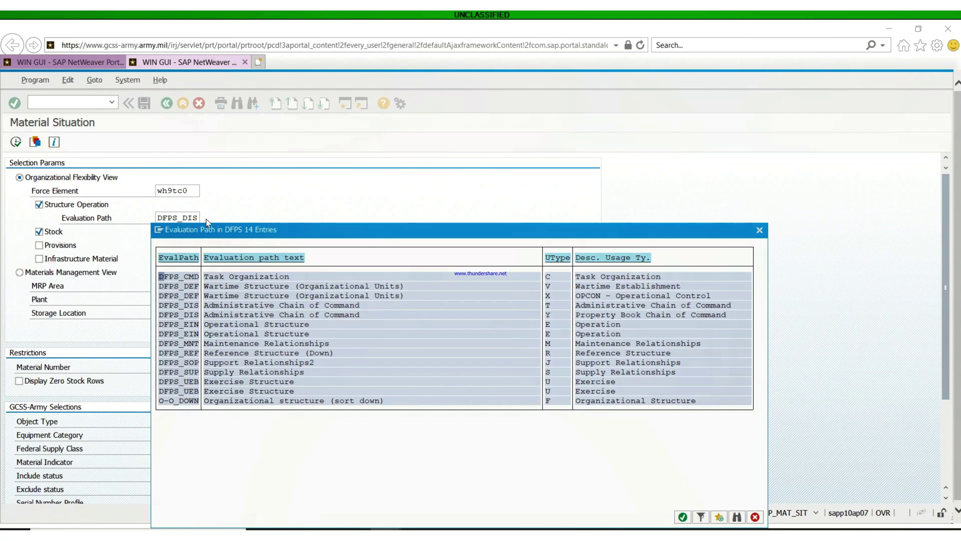
{"action": "double_click", "coordinate": [180, 402]}
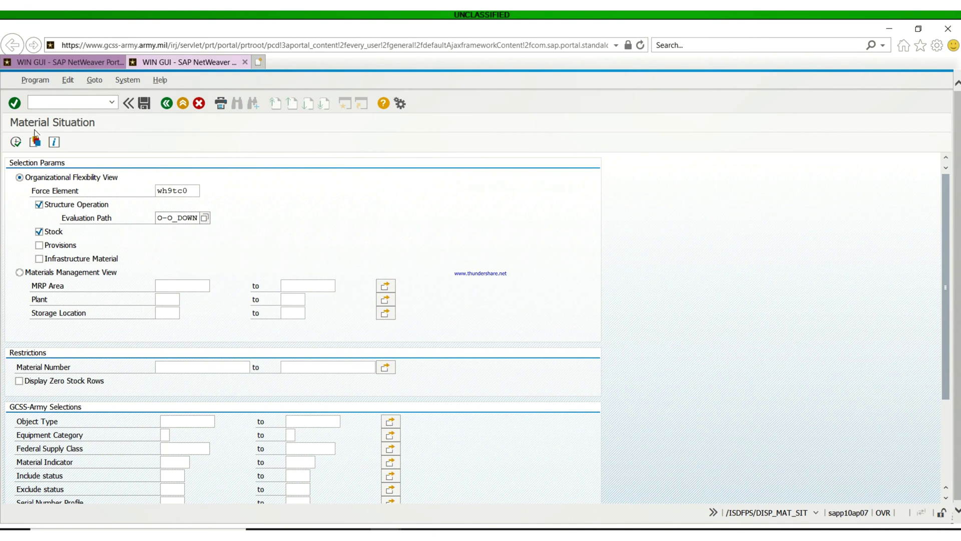
{"action": "left_click", "coordinate": [15, 143]}
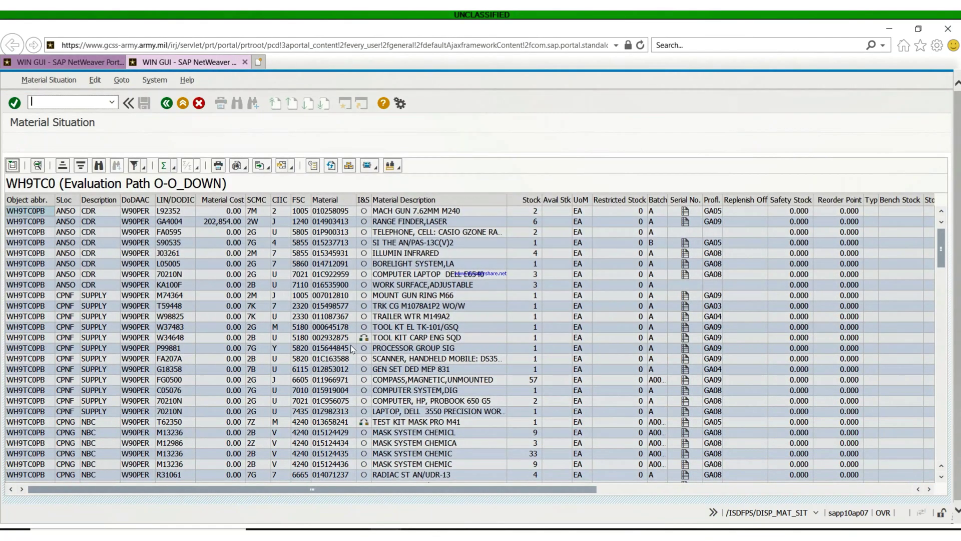
{"action": "scroll", "coordinate": [371, 328], "scroll_direction": "down", "scroll_amount": 8}
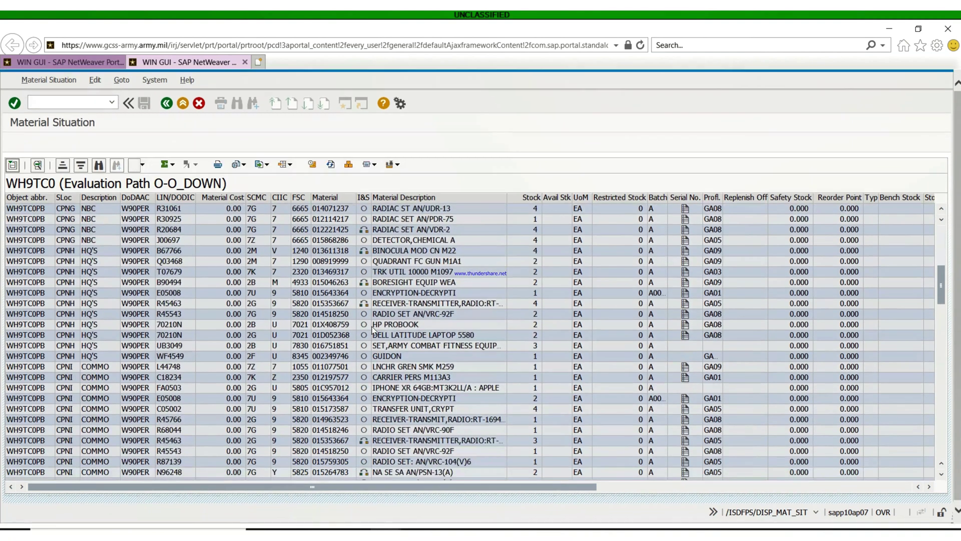
{"action": "scroll", "coordinate": [373, 328], "scroll_direction": "up", "scroll_amount": 9}
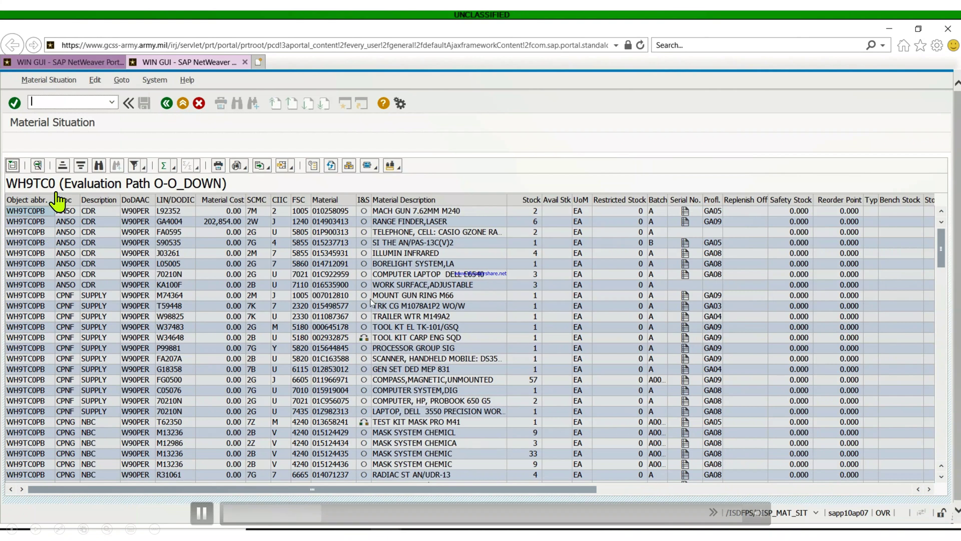
Step: Generate the hand receipt print preview for the material list, trusting the document's host one time only
{"action": "left_click", "coordinate": [373, 169]}
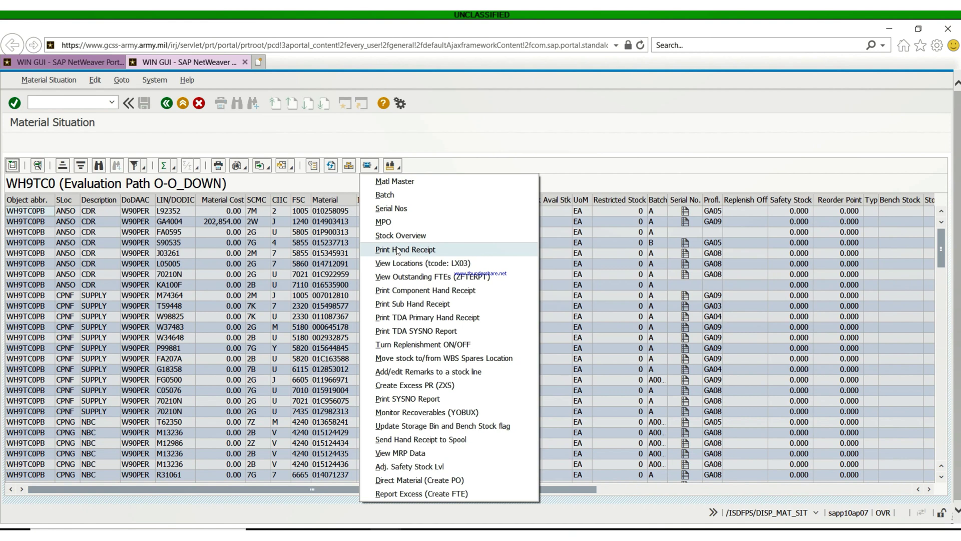
{"action": "left_click", "coordinate": [469, 253]}
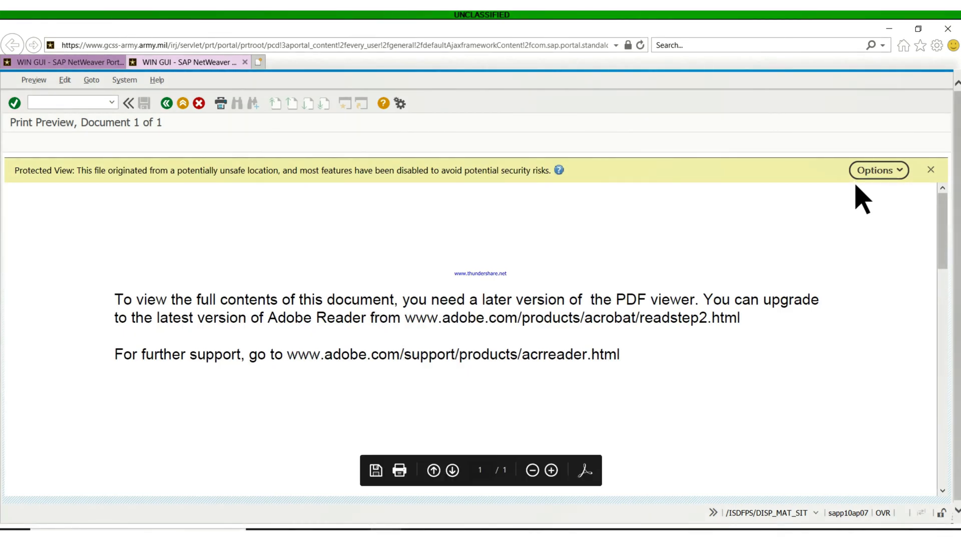
{"action": "left_click", "coordinate": [871, 173]}
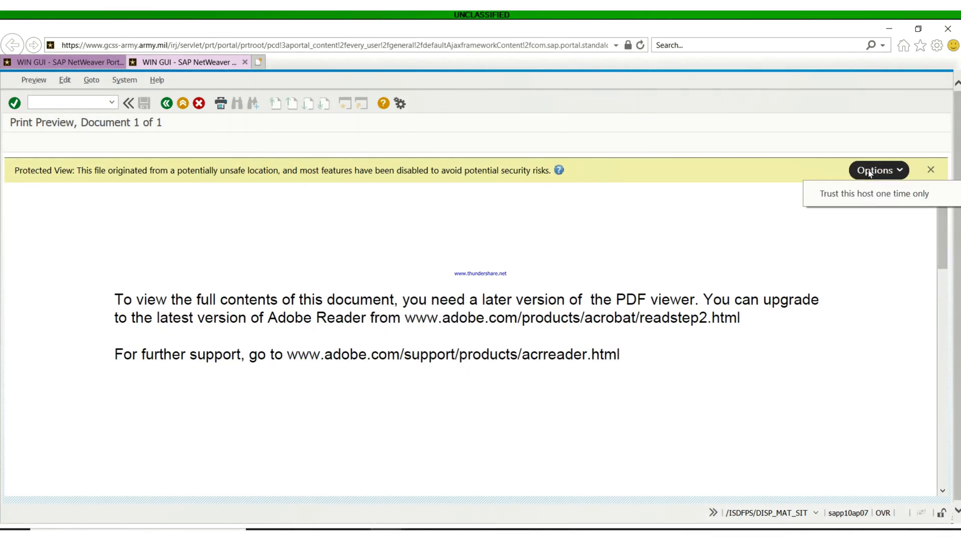
{"action": "left_click", "coordinate": [873, 195]}
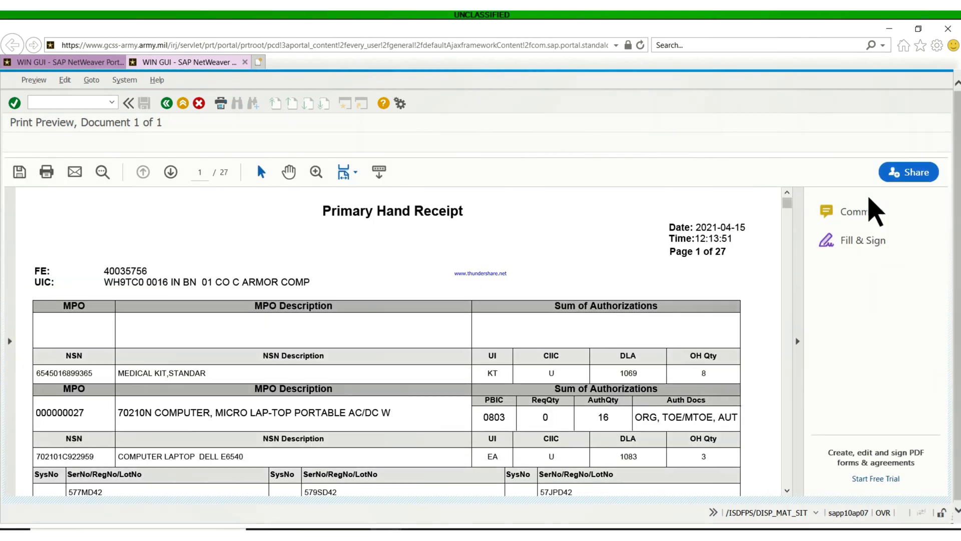
Step: Look through the Primary Hand Receipt document and return to the Material Situation list
{"action": "scroll", "coordinate": [391, 290], "scroll_direction": "down", "scroll_amount": 2}
{"action": "scroll", "coordinate": [391, 290], "scroll_direction": "down", "scroll_amount": 8}
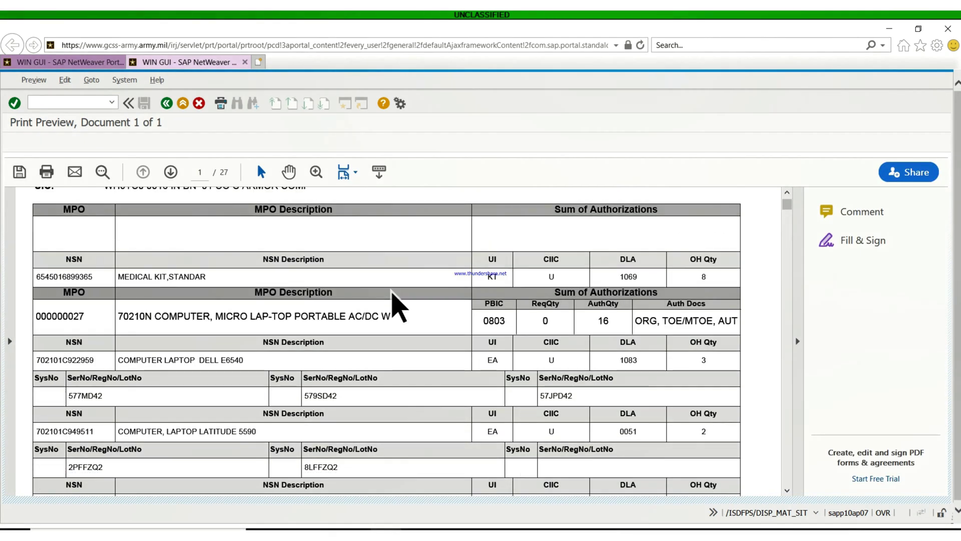
{"action": "scroll", "coordinate": [391, 294], "scroll_direction": "up", "scroll_amount": 4}
{"action": "scroll", "coordinate": [391, 294], "scroll_direction": "up", "scroll_amount": 5}
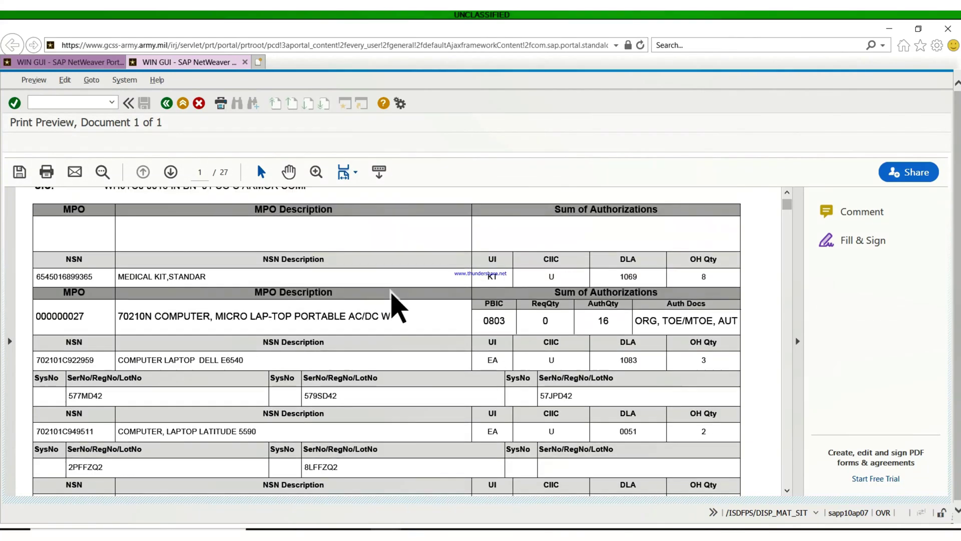
{"action": "left_click", "coordinate": [164, 105]}
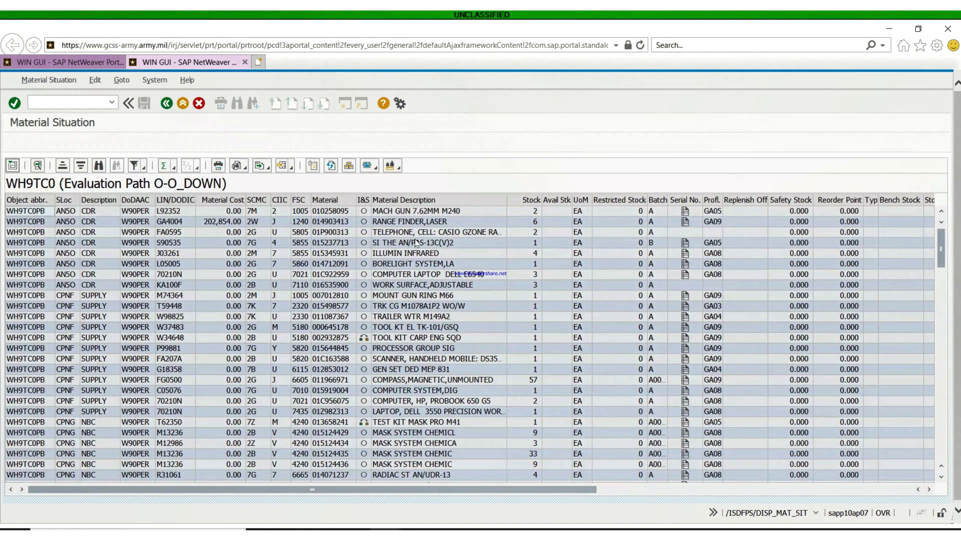
Step: Generate the hand receipt preview again from a row of the list and trust the host one time only
{"action": "right_click", "coordinate": [415, 242]}
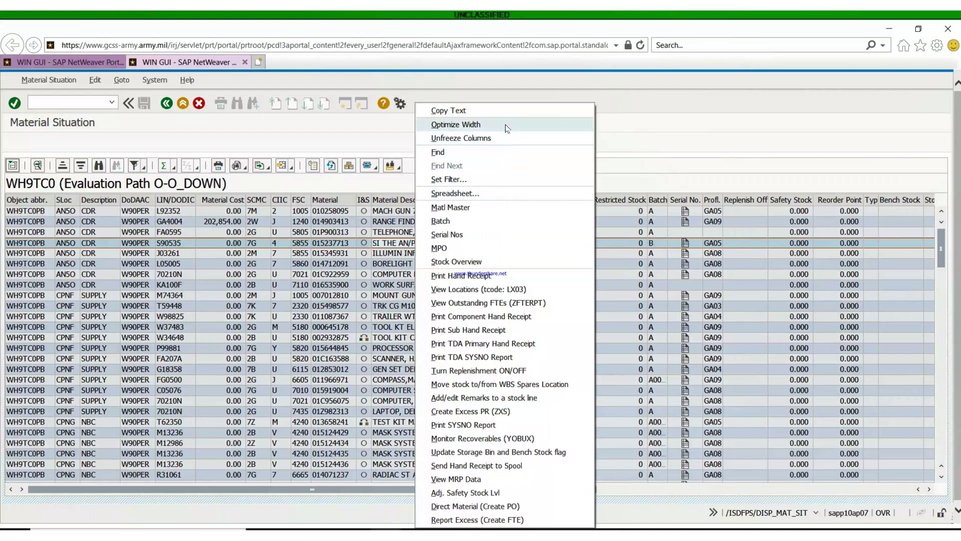
{"action": "left_click", "coordinate": [501, 277]}
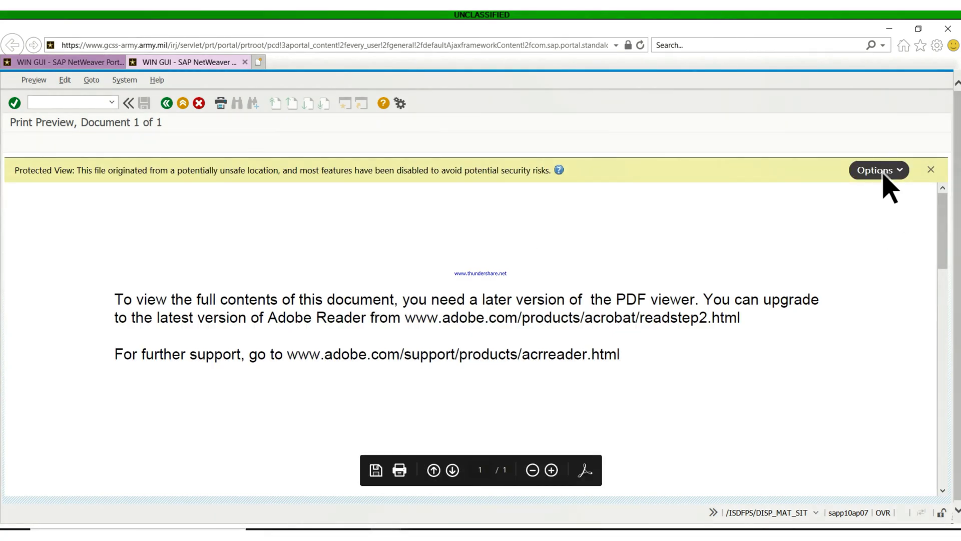
{"action": "left_click", "coordinate": [884, 175]}
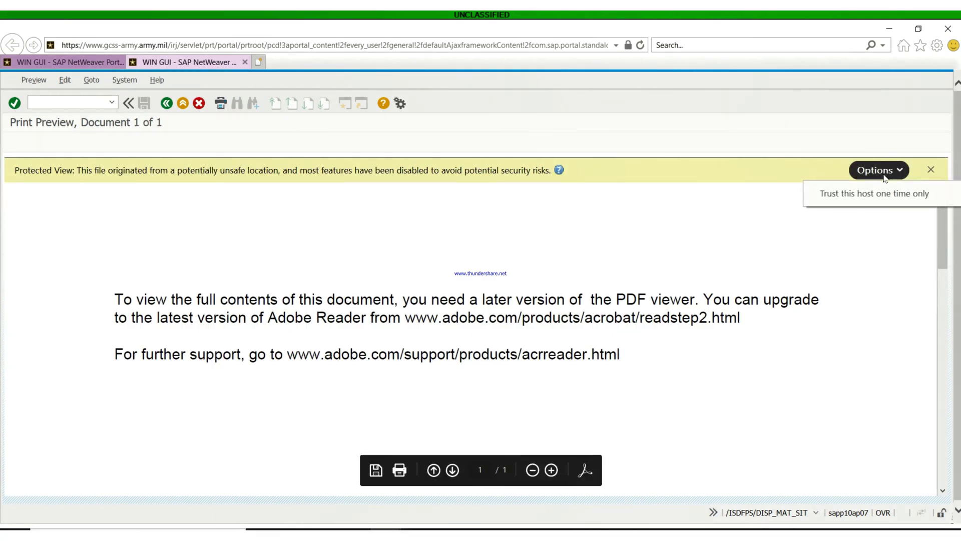
{"action": "left_click", "coordinate": [885, 194]}
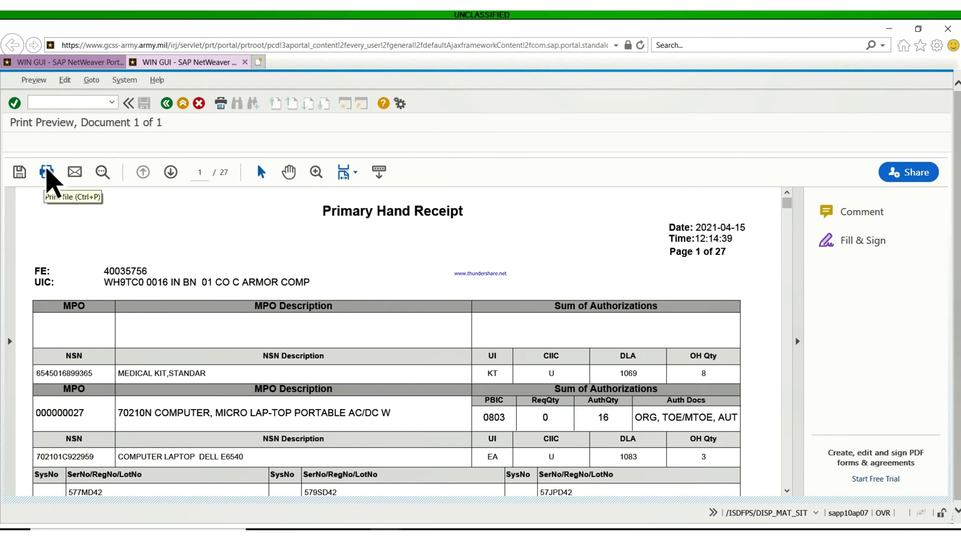
Step: Print all pages of the Primary Hand Receipt on the printer \\rilepsnec002\RILEPR116IN701
{"action": "left_click", "coordinate": [46, 176]}
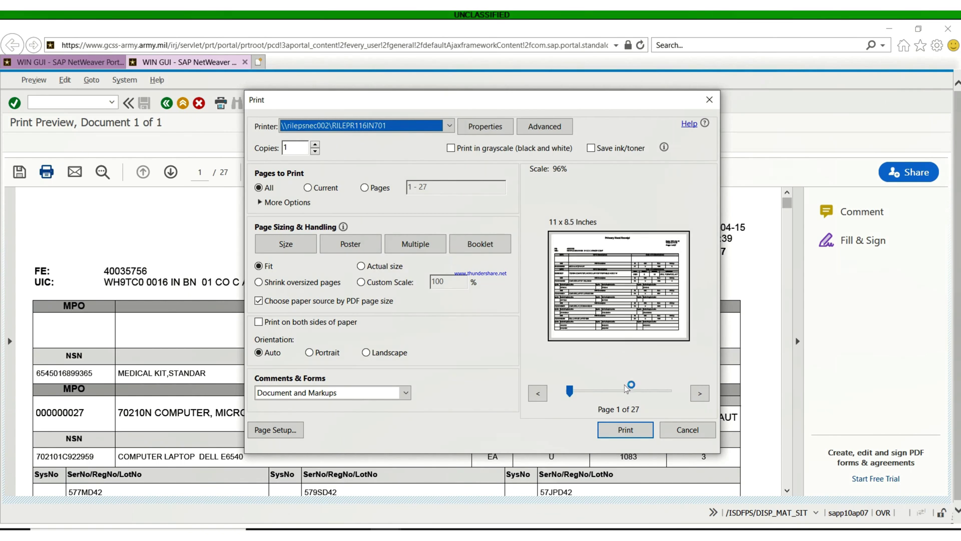
{"action": "left_click", "coordinate": [450, 127]}
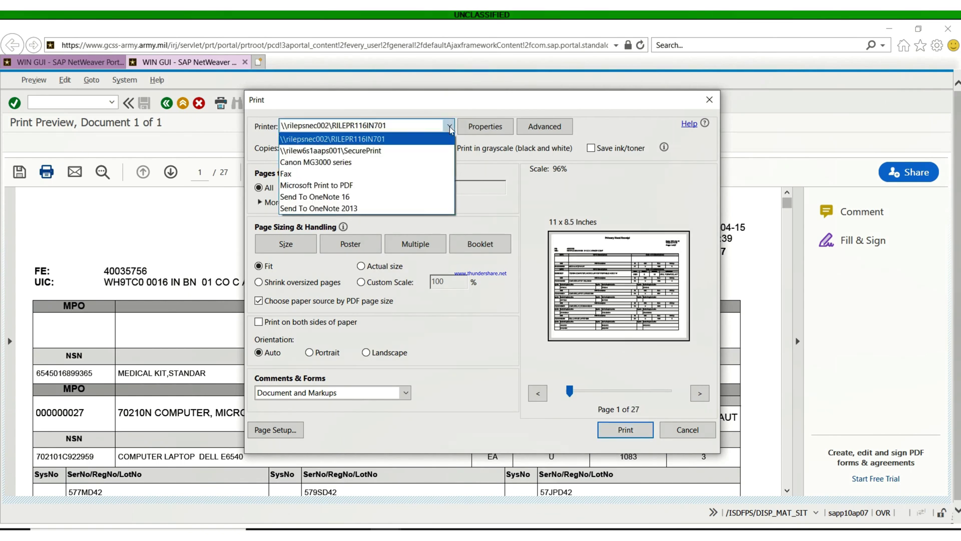
{"action": "left_click", "coordinate": [449, 126]}
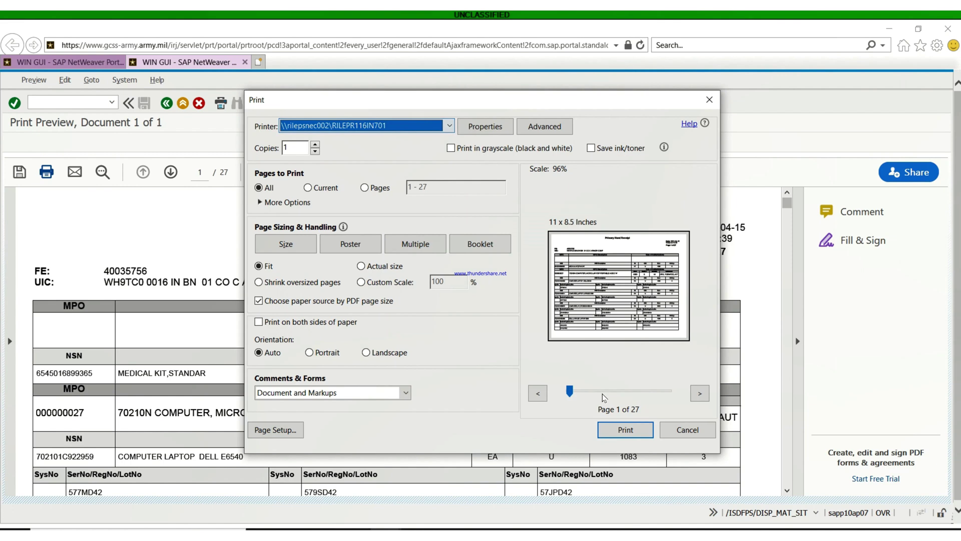
{"action": "left_click", "coordinate": [624, 432]}
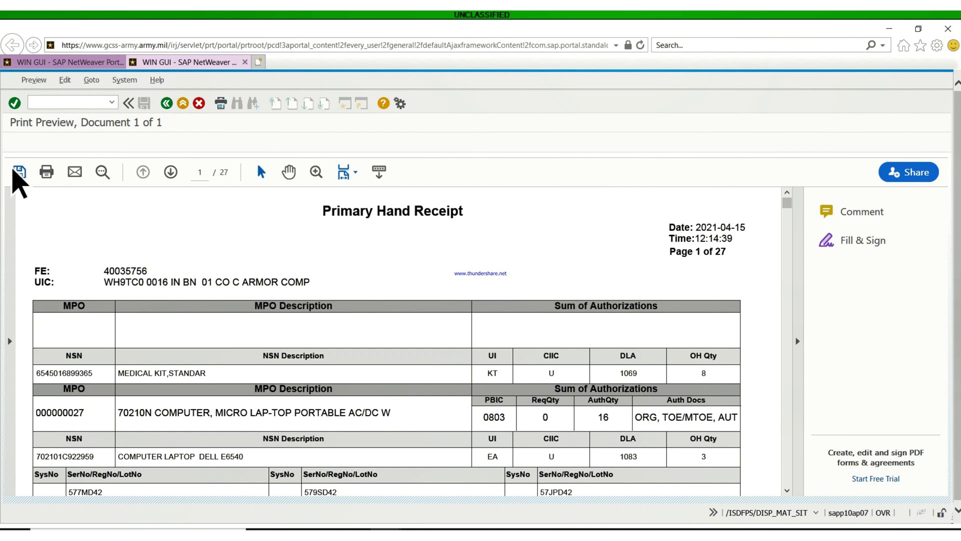
Step: Start saving the hand receipt as a PDF, browse to the Desktop folders, and cancel the save
{"action": "left_click", "coordinate": [19, 173]}
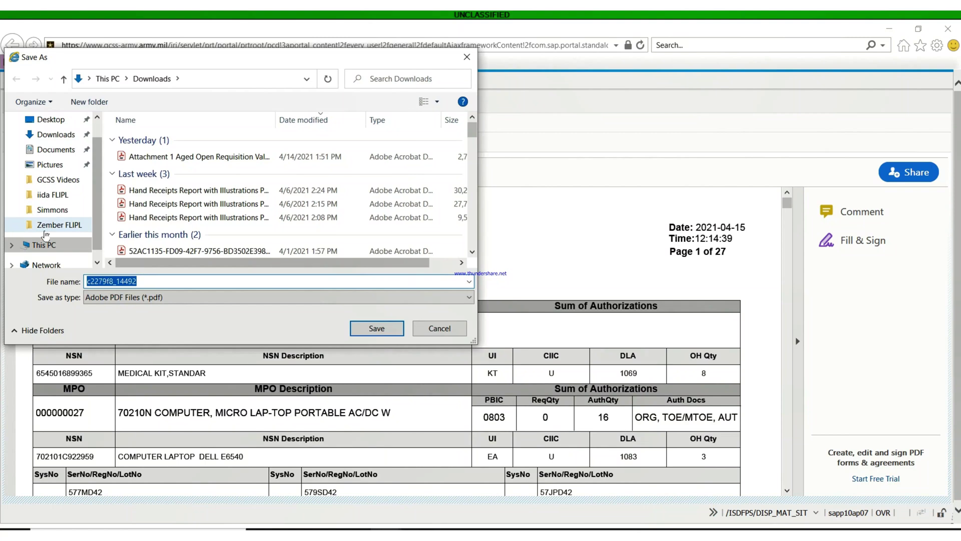
{"action": "left_click", "coordinate": [50, 119]}
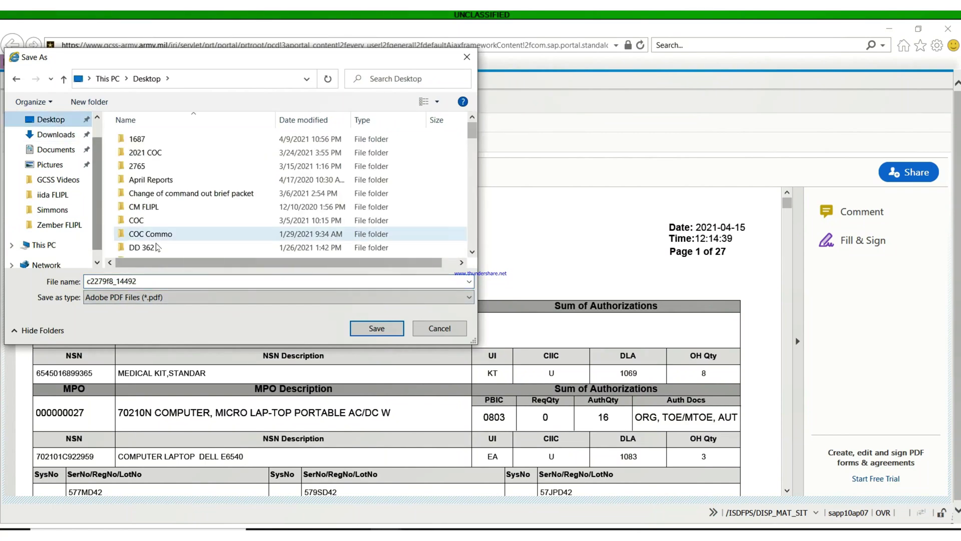
{"action": "right_click", "coordinate": [162, 216]}
{"action": "mouse_move", "coordinate": [211, 341]}
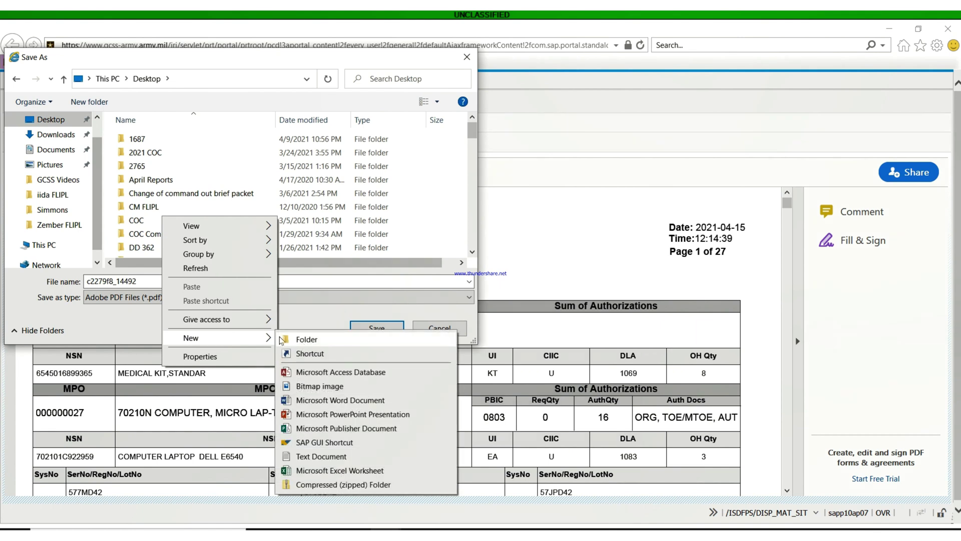
{"action": "left_click", "coordinate": [246, 166]}
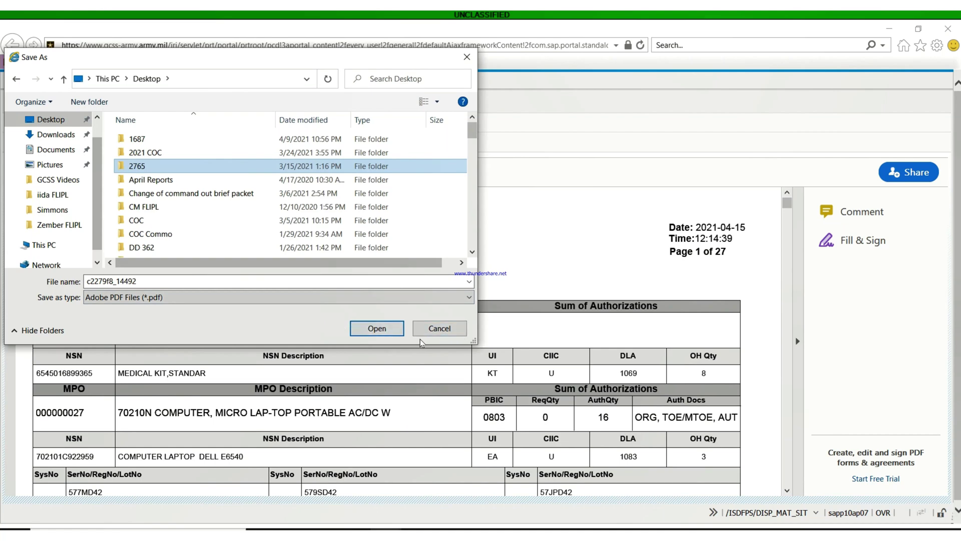
{"action": "left_click", "coordinate": [466, 56]}
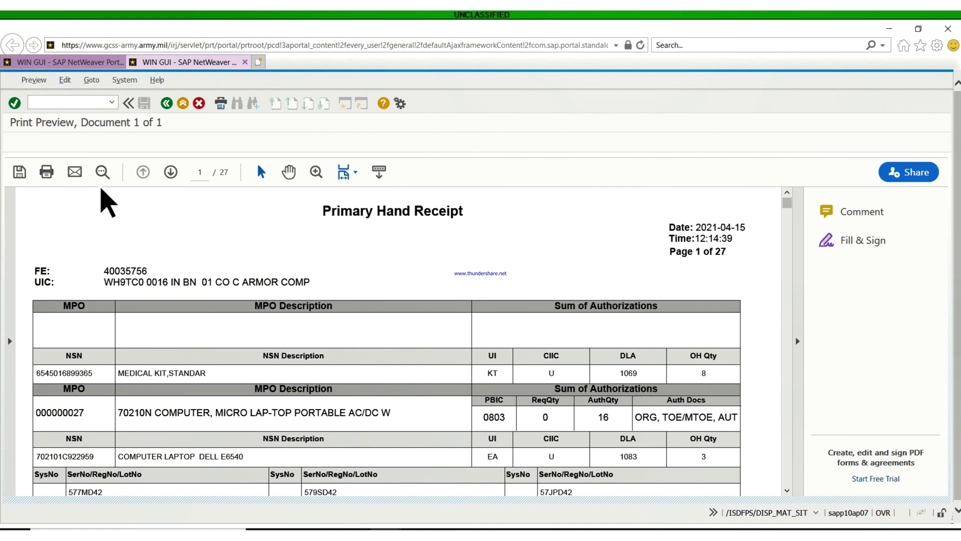
Step: Attach the hand receipt PDF to a new message in the default email application and discard the message
{"action": "left_click", "coordinate": [76, 173]}
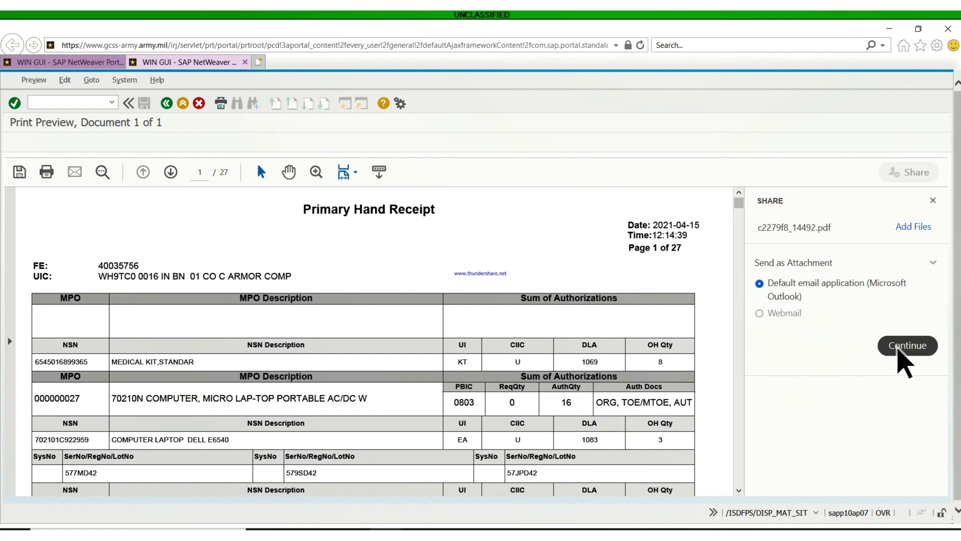
{"action": "left_click", "coordinate": [902, 352]}
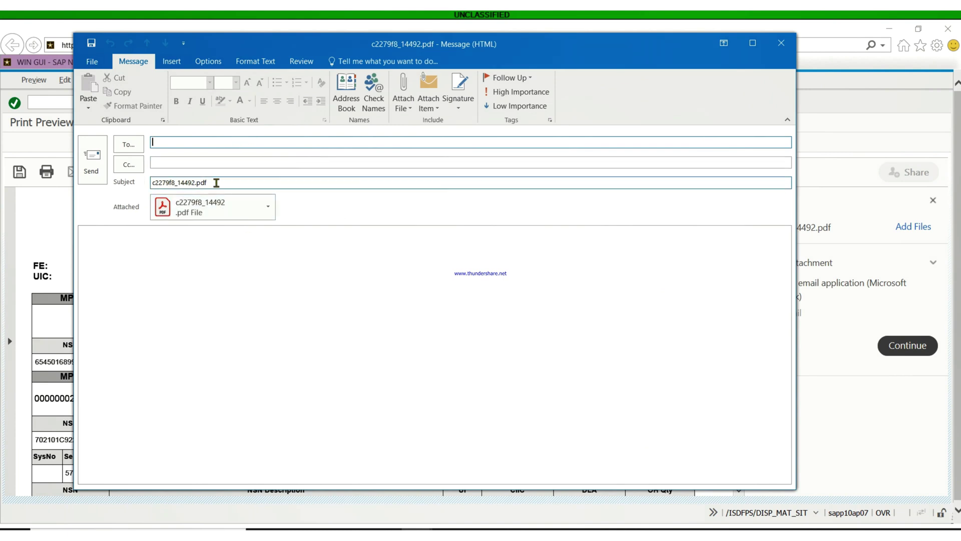
{"action": "left_click", "coordinate": [781, 43]}
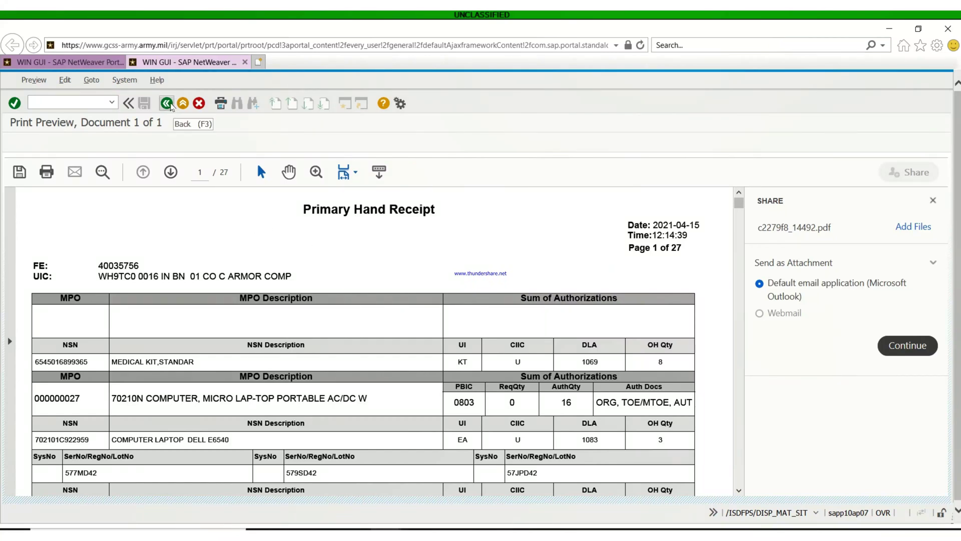
Step: Leave the print preview and the material list to return to the Material Situation selection screen
{"action": "left_click", "coordinate": [167, 104]}
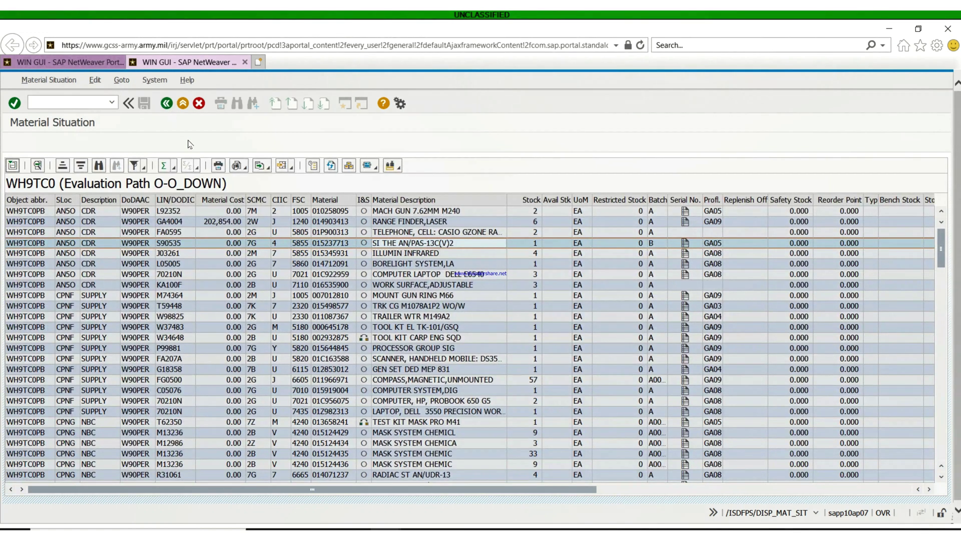
{"action": "left_click", "coordinate": [166, 105]}
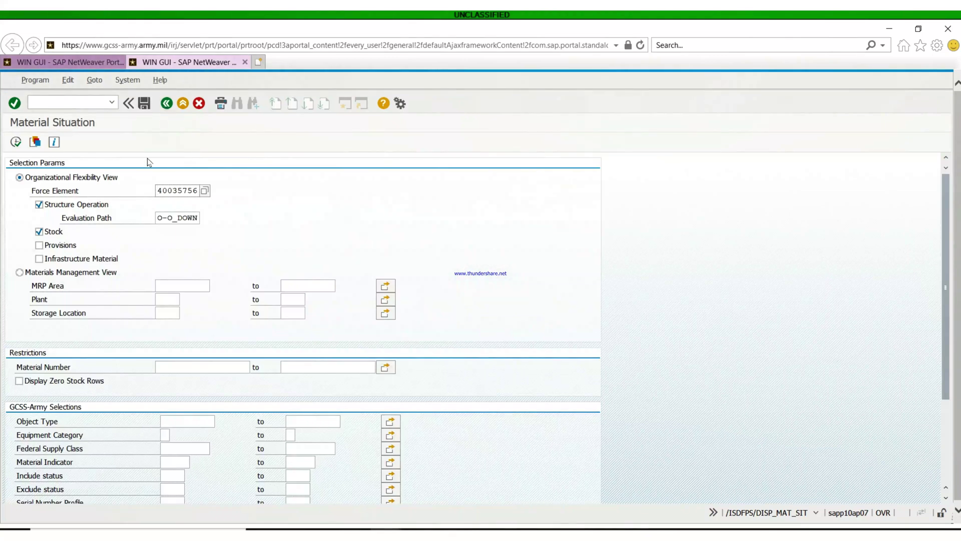
{"action": "left_click", "coordinate": [39, 246]}
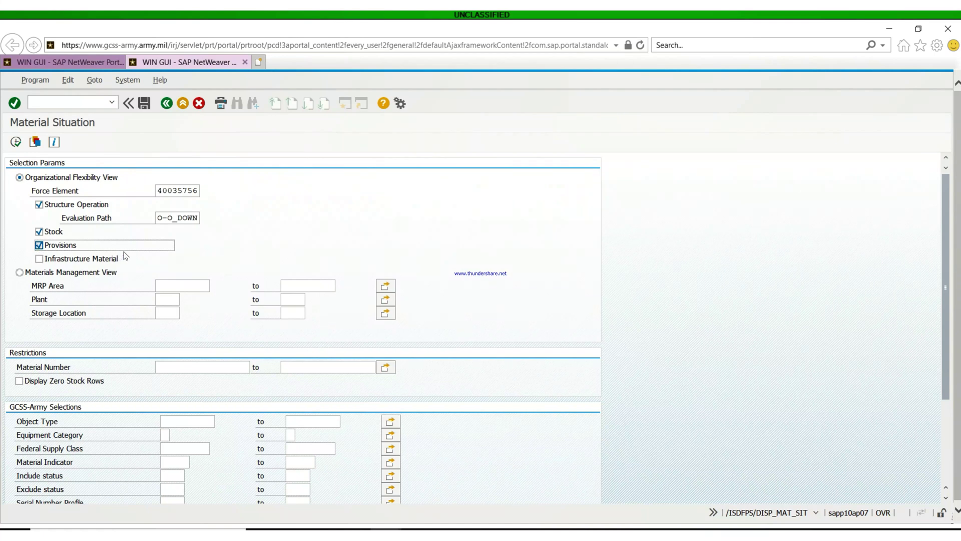
{"action": "left_click", "coordinate": [38, 246]}
{"action": "left_click", "coordinate": [39, 245]}
{"action": "left_click", "coordinate": [39, 246]}
Step: Return to SAP Easy Access and open /ISDFPS/DISP_MAT_SIT - Display Material Situation from the Property Book Display folder
{"action": "left_click", "coordinate": [165, 104]}
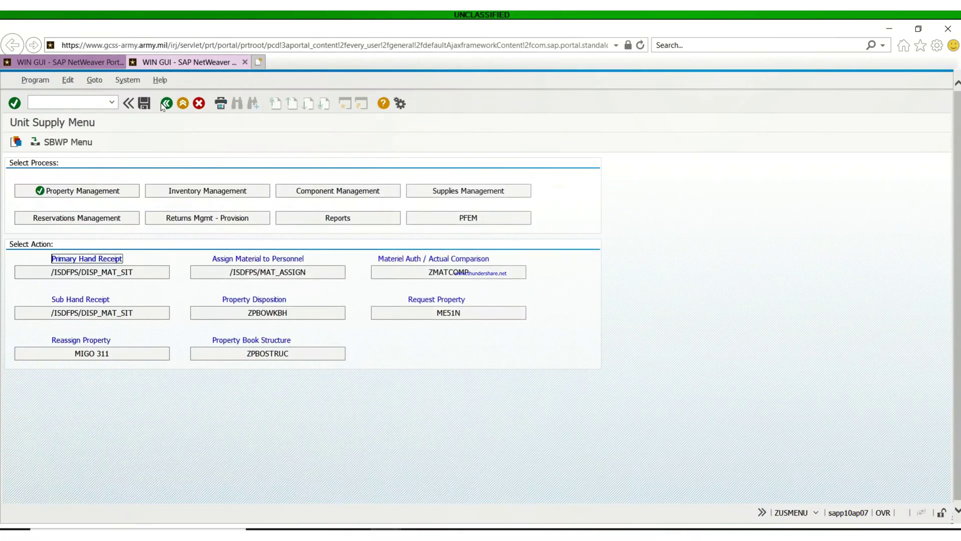
{"action": "left_click", "coordinate": [165, 104]}
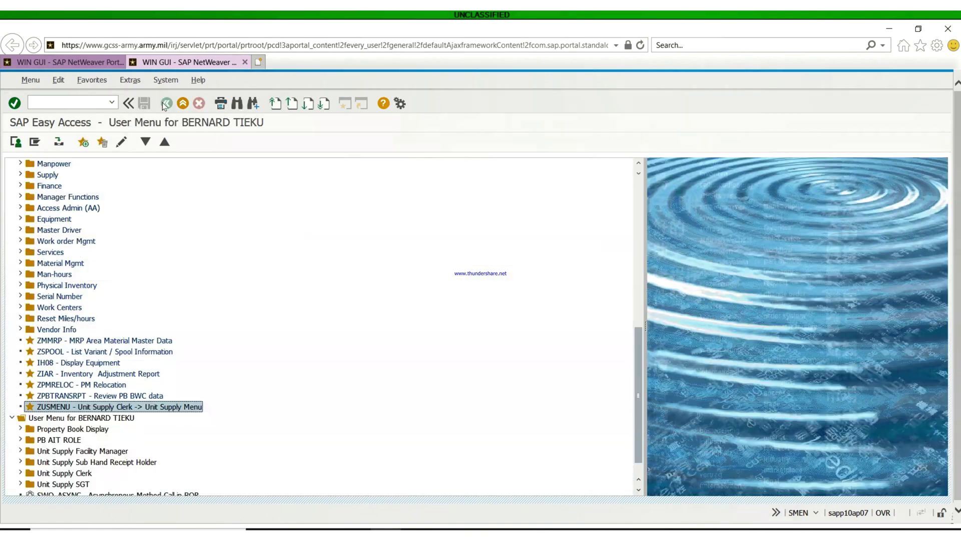
{"action": "scroll", "coordinate": [66, 208], "scroll_direction": "up", "scroll_amount": 10}
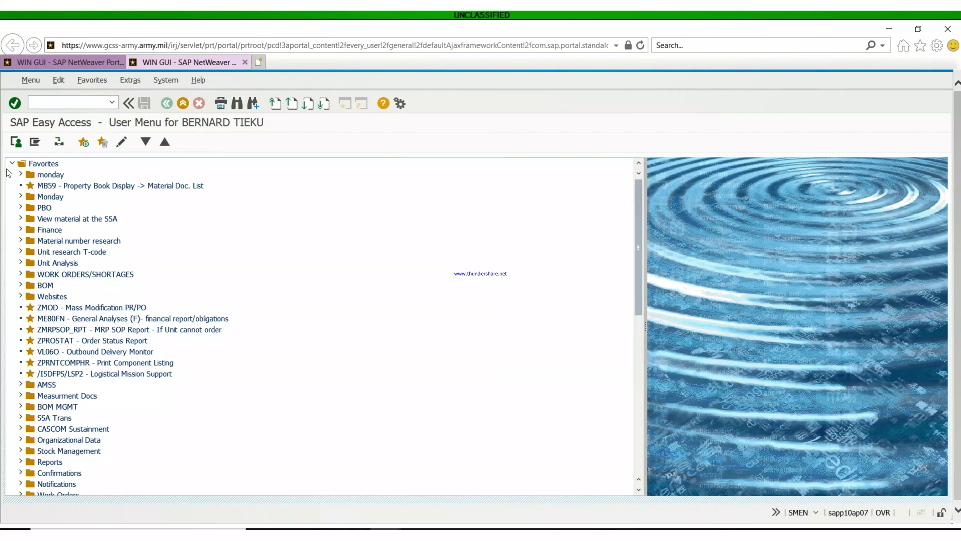
{"action": "left_click", "coordinate": [11, 164]}
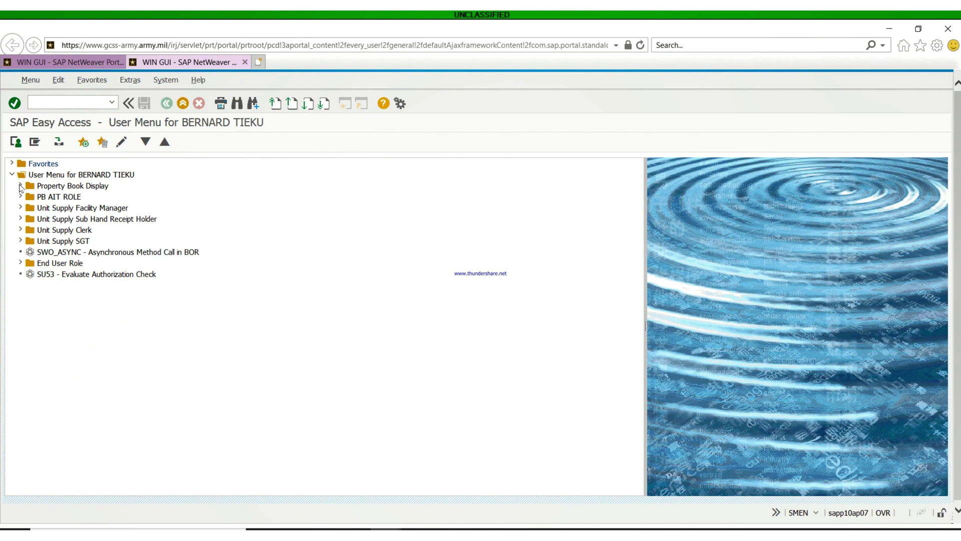
{"action": "left_click", "coordinate": [20, 186]}
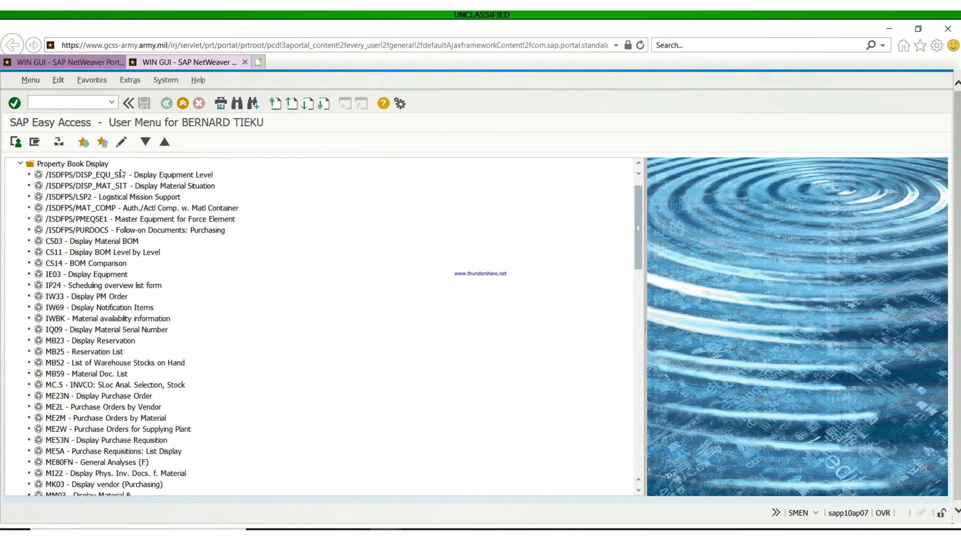
{"action": "double_click", "coordinate": [96, 187]}
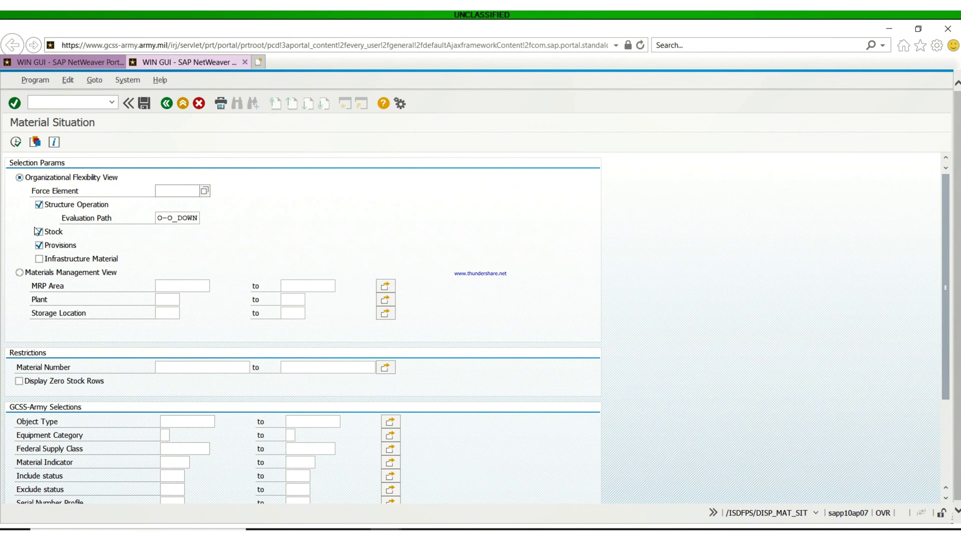
Step: Set the force element to wh9tt0 and run the Material Situation report
{"action": "left_click", "coordinate": [161, 188]}
{"action": "type", "text": "w"}
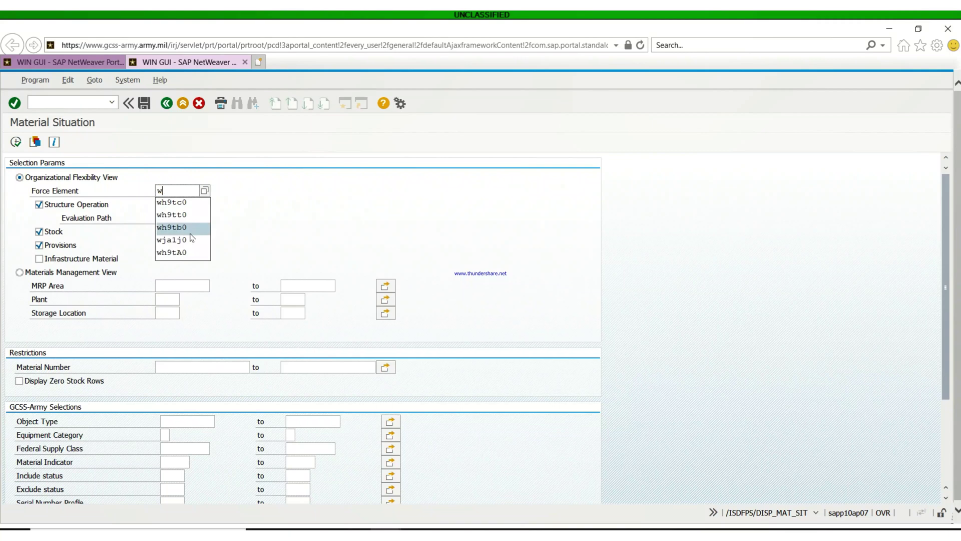
{"action": "type", "text": "h9"}
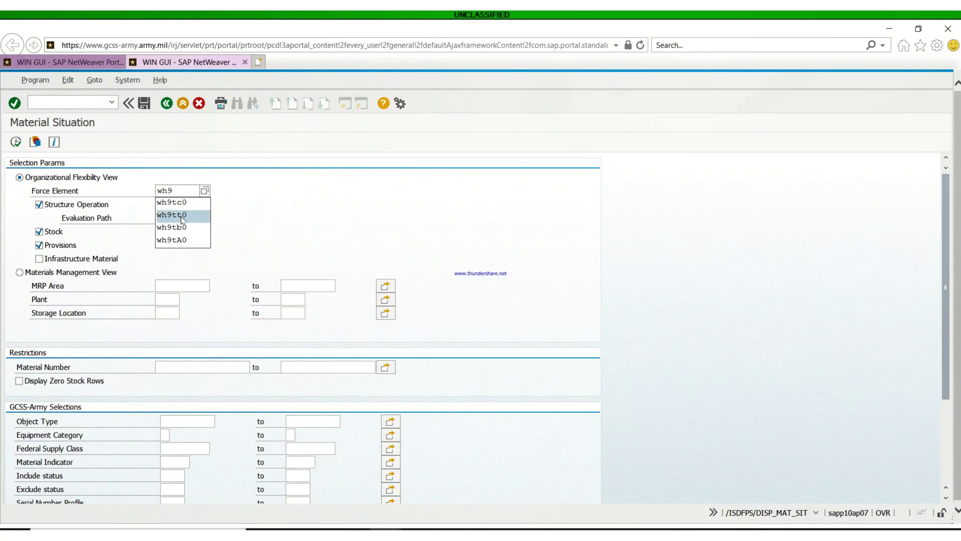
{"action": "left_click", "coordinate": [181, 216]}
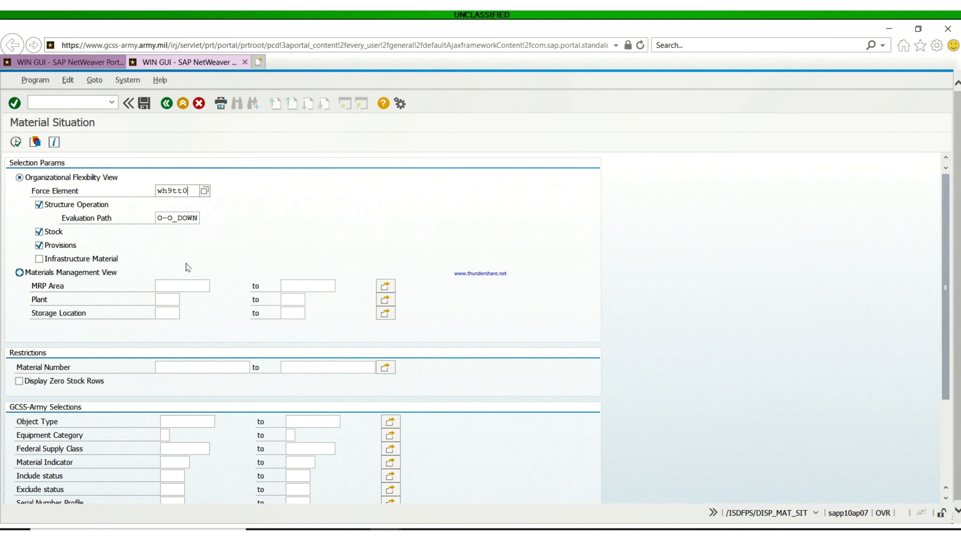
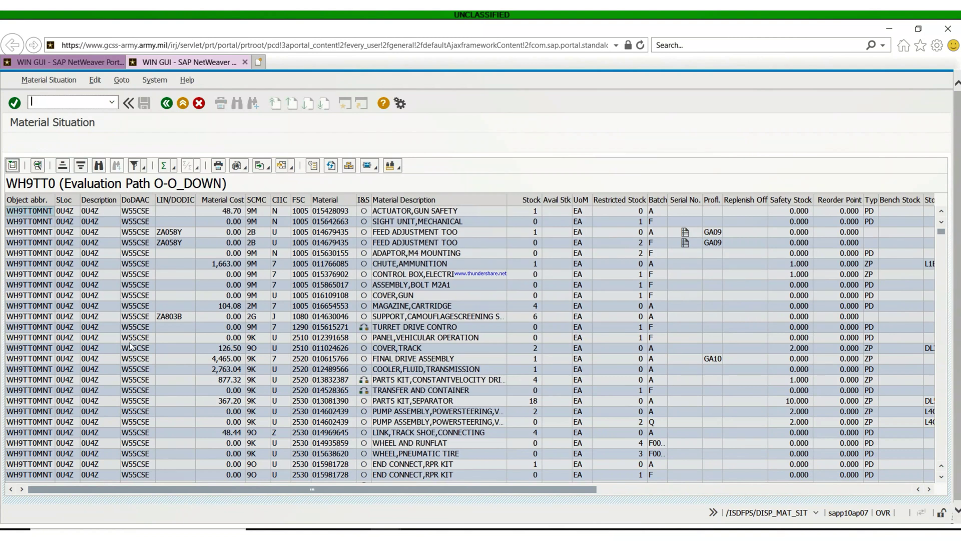
Step: Look through the WH9TT0 material list, examining the items held by its different storage locations
{"action": "scroll", "coordinate": [187, 377], "scroll_direction": "down", "scroll_amount": 9}
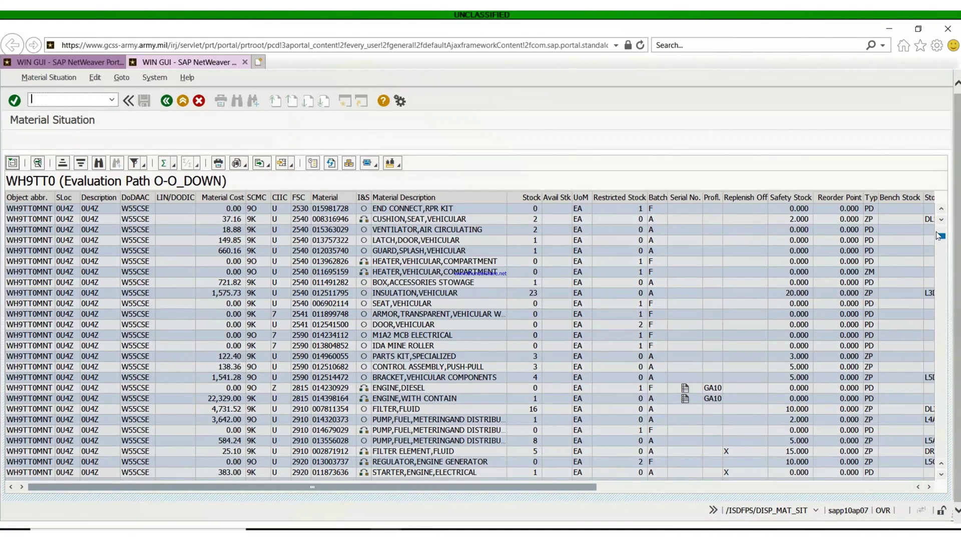
{"action": "left_click", "coordinate": [943, 472]}
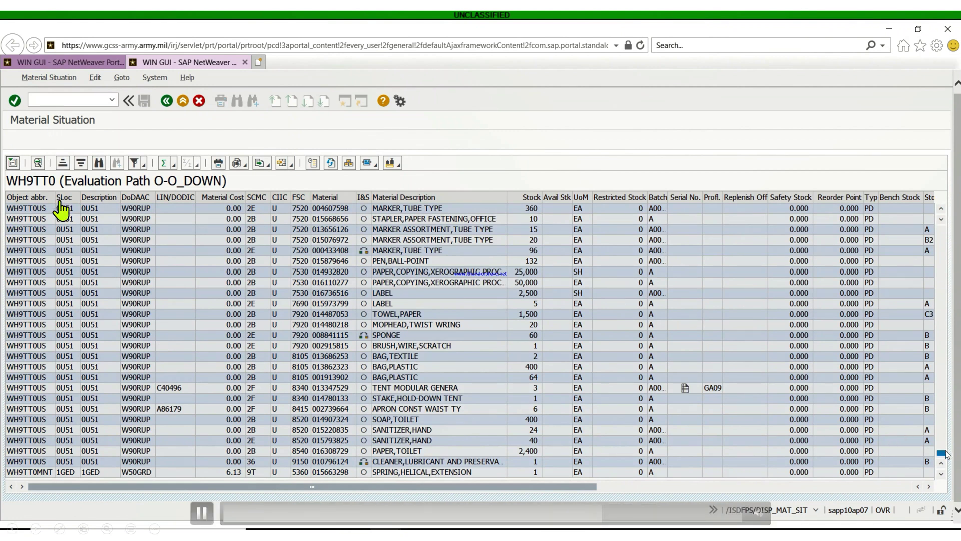
{"action": "left_click", "coordinate": [941, 347]}
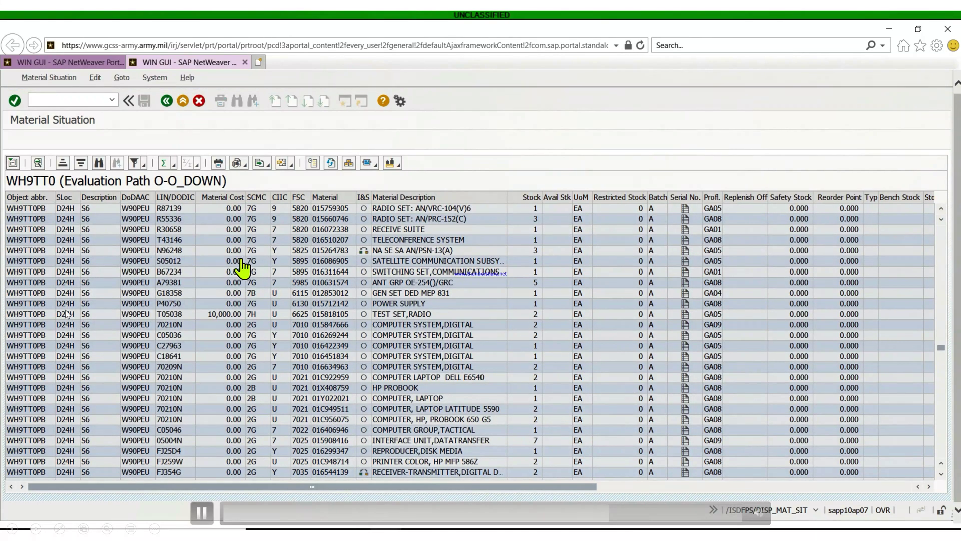
{"action": "scroll", "coordinate": [242, 264], "scroll_direction": "up", "scroll_amount": 5}
{"action": "scroll", "coordinate": [180, 299], "scroll_direction": "up", "scroll_amount": 8}
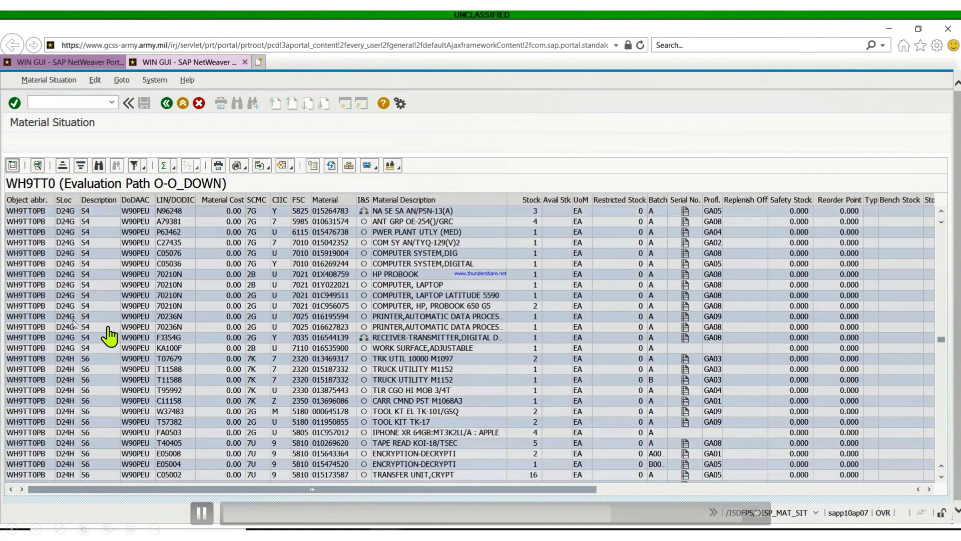
{"action": "scroll", "coordinate": [210, 280], "scroll_direction": "up", "scroll_amount": 8}
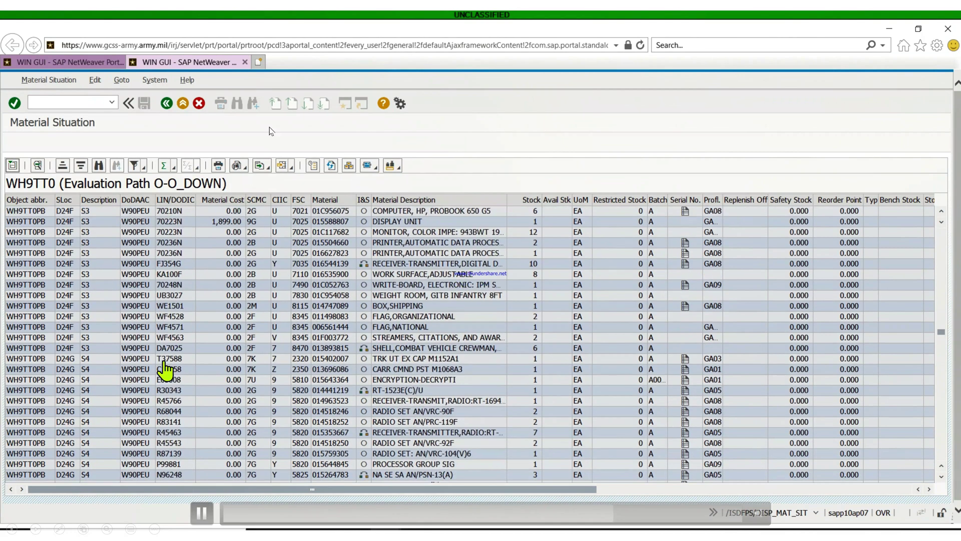
Step: Exclude provisions from the selection and rerun the Material Situation report for the same force element
{"action": "left_click", "coordinate": [166, 104]}
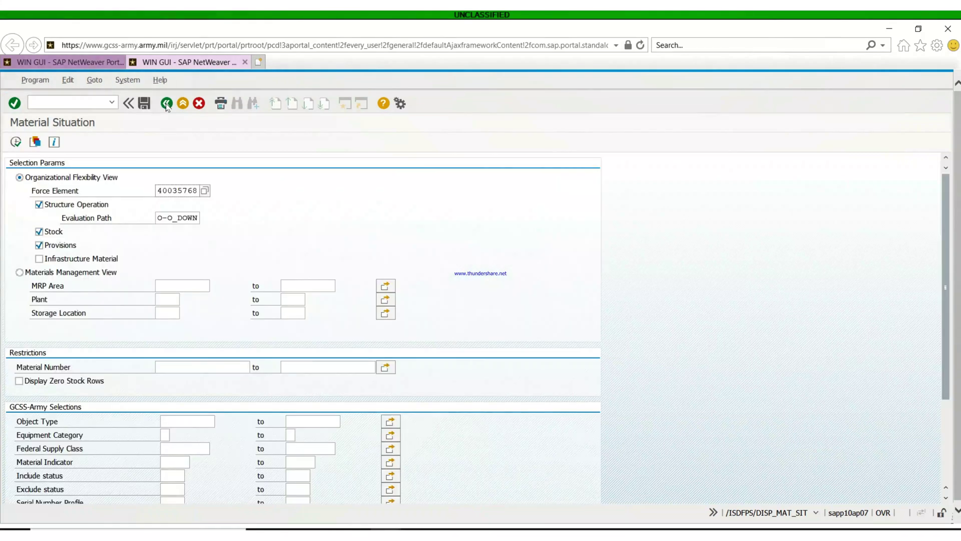
{"action": "left_click", "coordinate": [39, 246]}
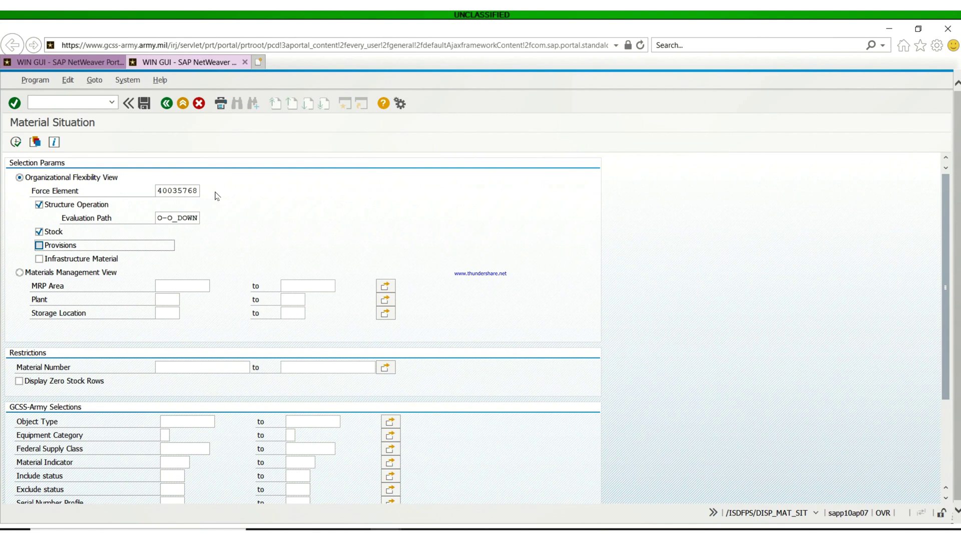
{"action": "left_click", "coordinate": [16, 141]}
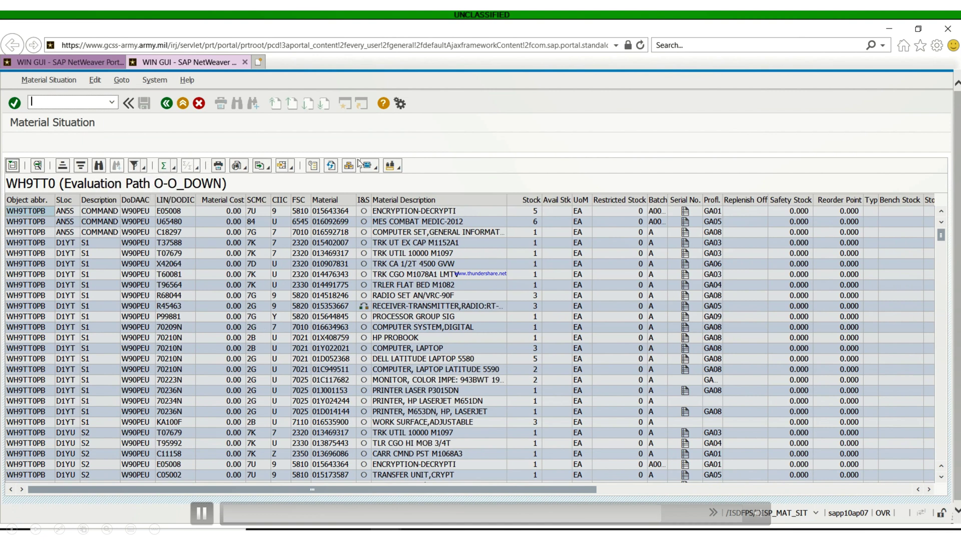
Step: Export the material list as an Excel (*.XLSX) spreadsheet called "name" on the Desktop, allowing the file's creation and opening
{"action": "right_click", "coordinate": [399, 226]}
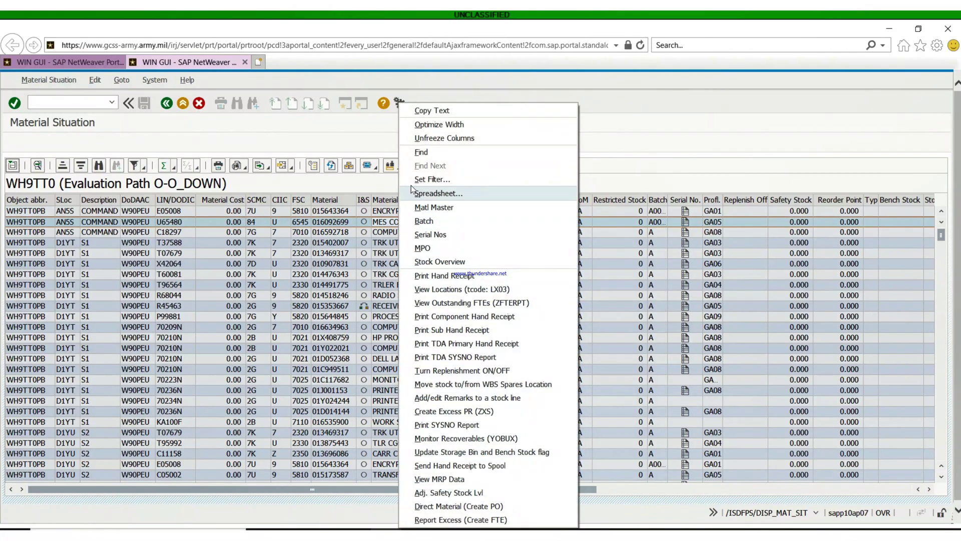
{"action": "left_click", "coordinate": [449, 194]}
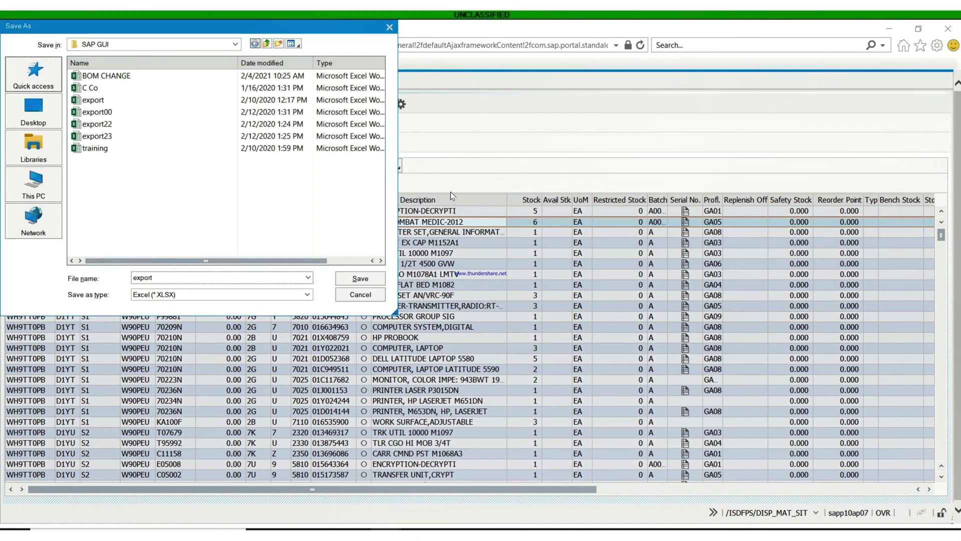
{"action": "left_click", "coordinate": [308, 277]}
{"action": "left_click", "coordinate": [226, 274]}
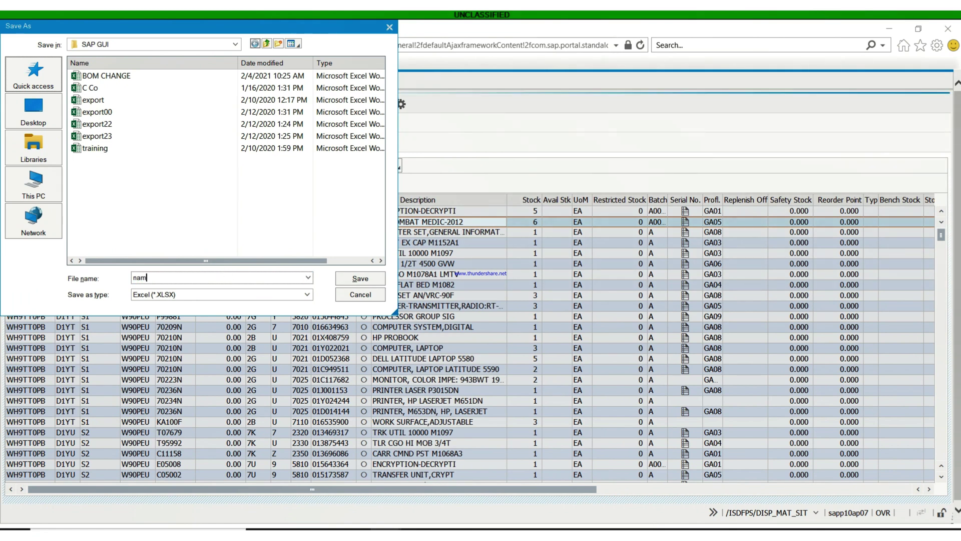
{"action": "left_click", "coordinate": [34, 118]}
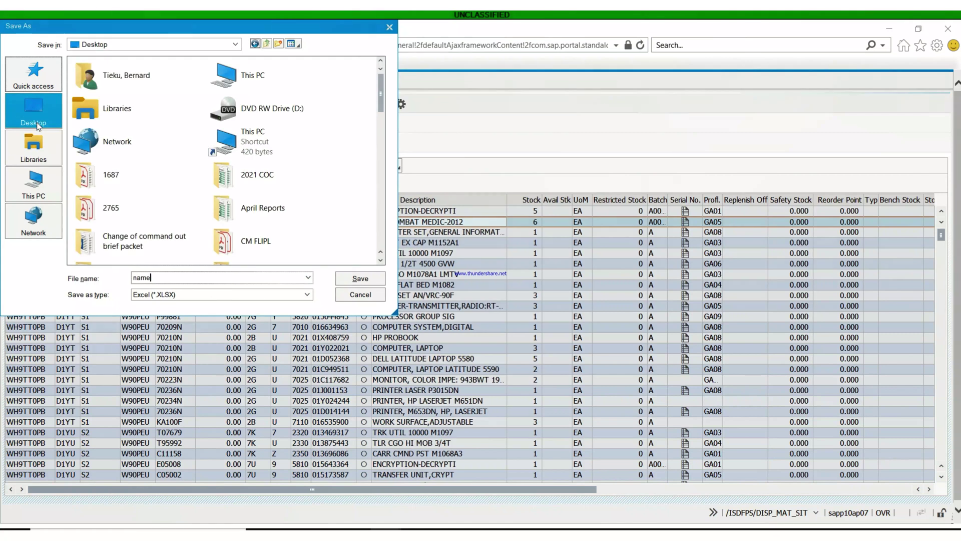
{"action": "left_click", "coordinate": [358, 280]}
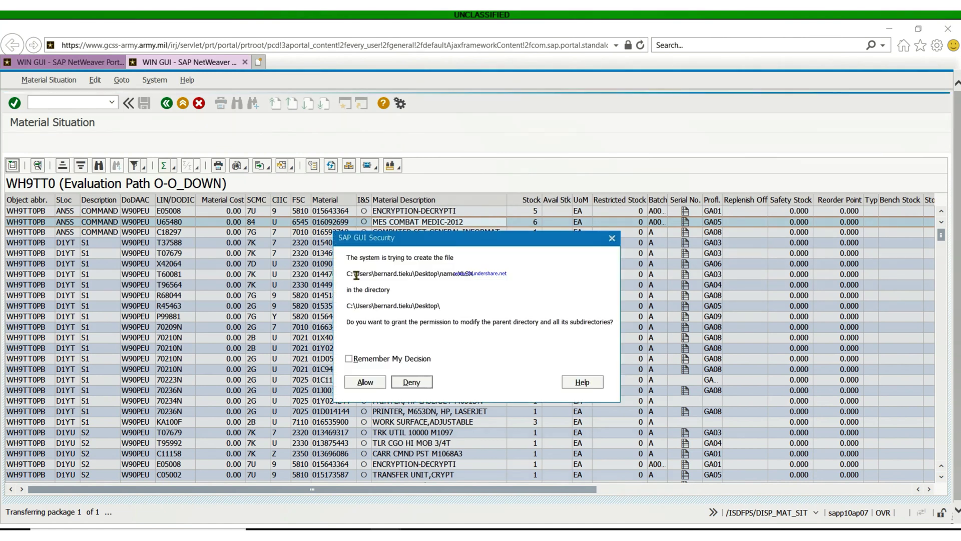
{"action": "left_click", "coordinate": [365, 383]}
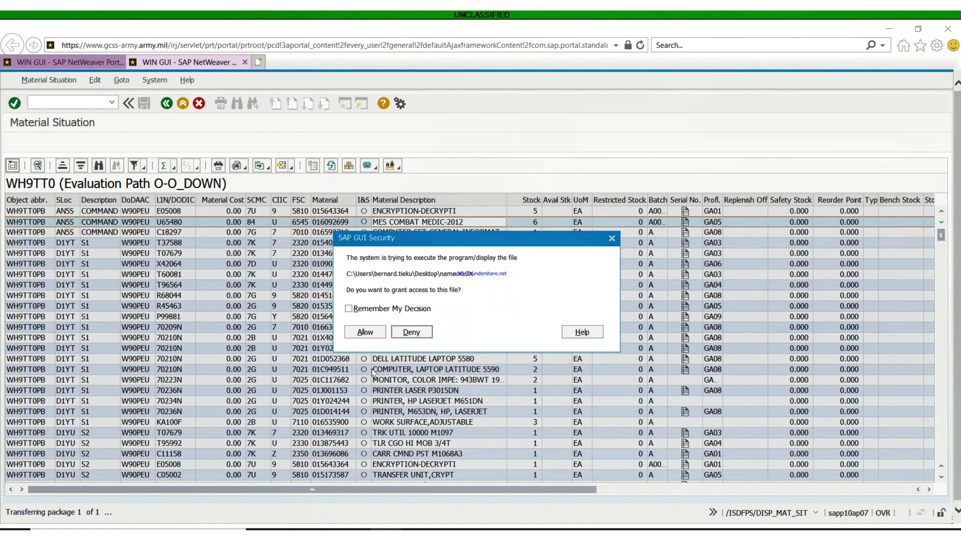
{"action": "left_click", "coordinate": [365, 332]}
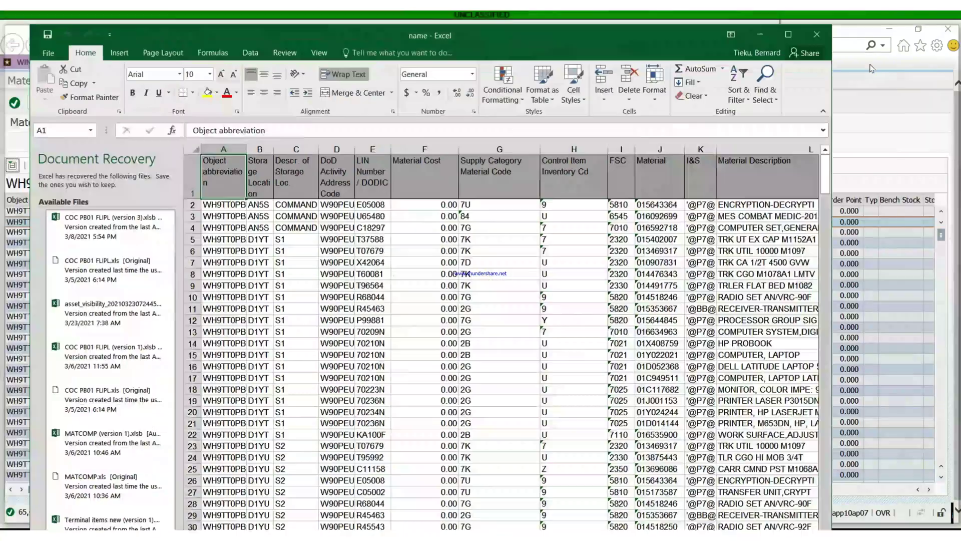
Step: Close the exported Excel workbook and remove the recovered files from Document Recovery
{"action": "left_click_drag", "start_coordinate": [771, 20], "coordinate": [618, 31]}
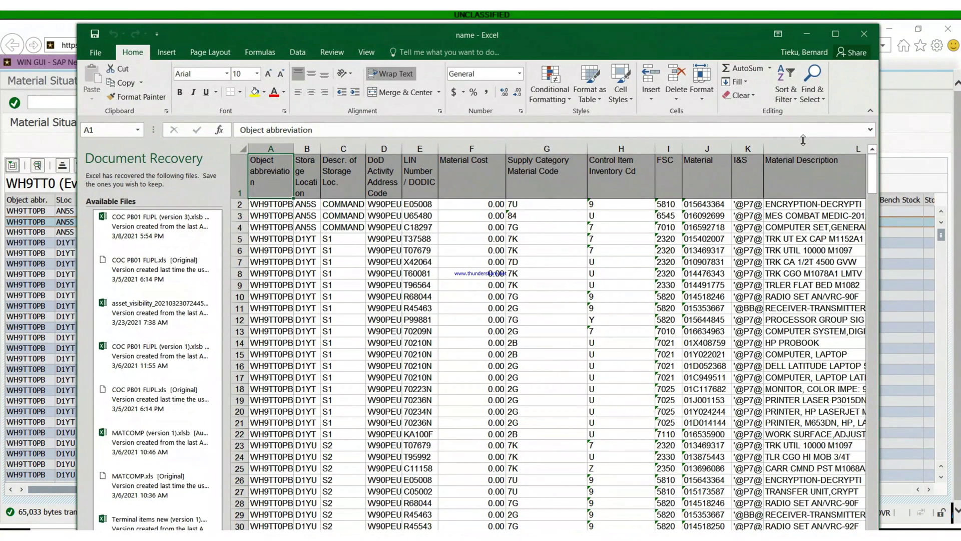
{"action": "left_click", "coordinate": [864, 31]}
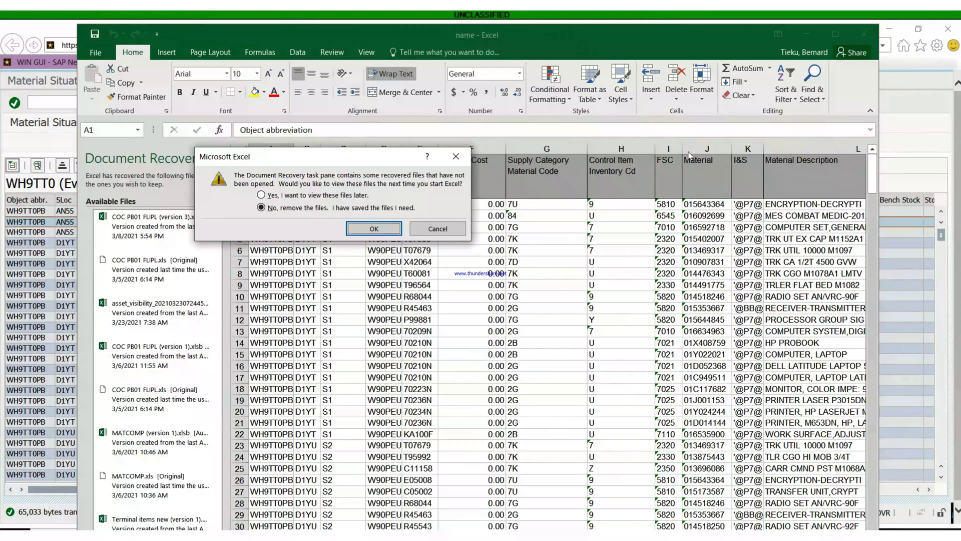
{"action": "left_click", "coordinate": [377, 229]}
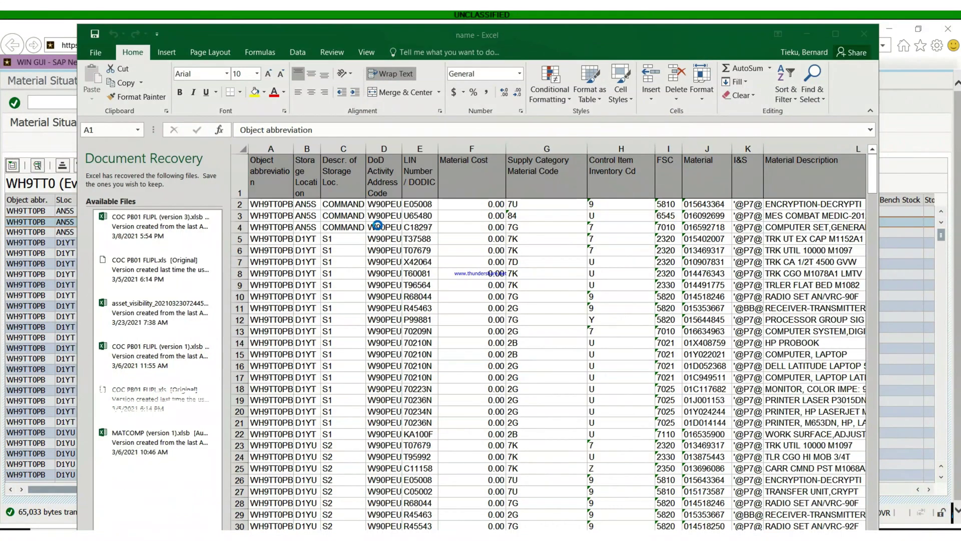